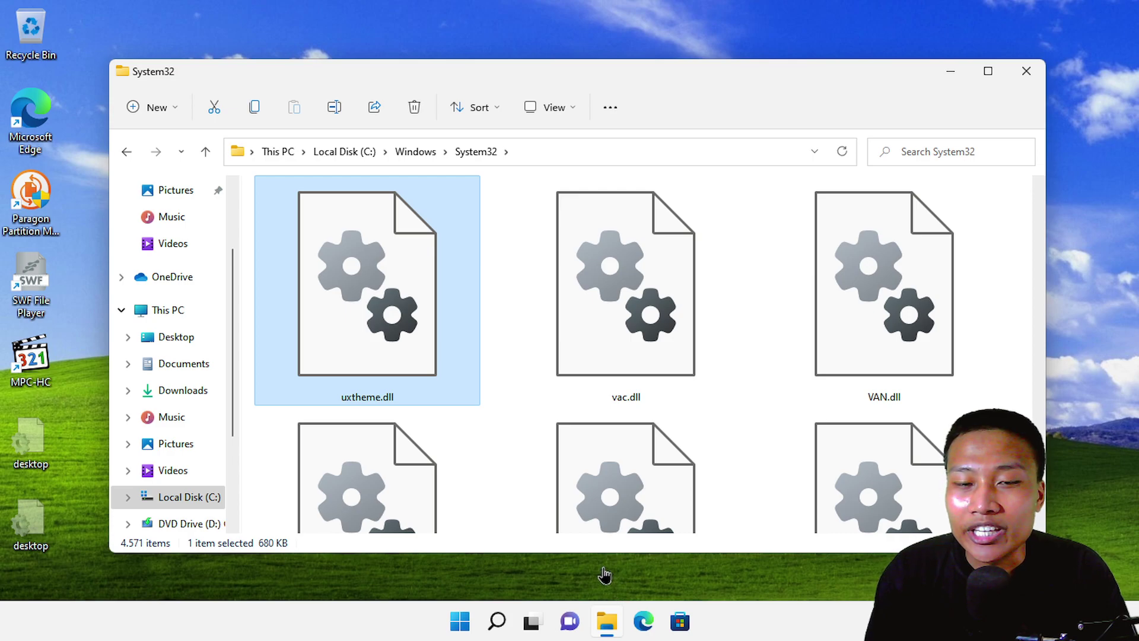
Open Notepad from the list of all installed apps.
{"action": "left_click", "coordinate": [466, 621]}
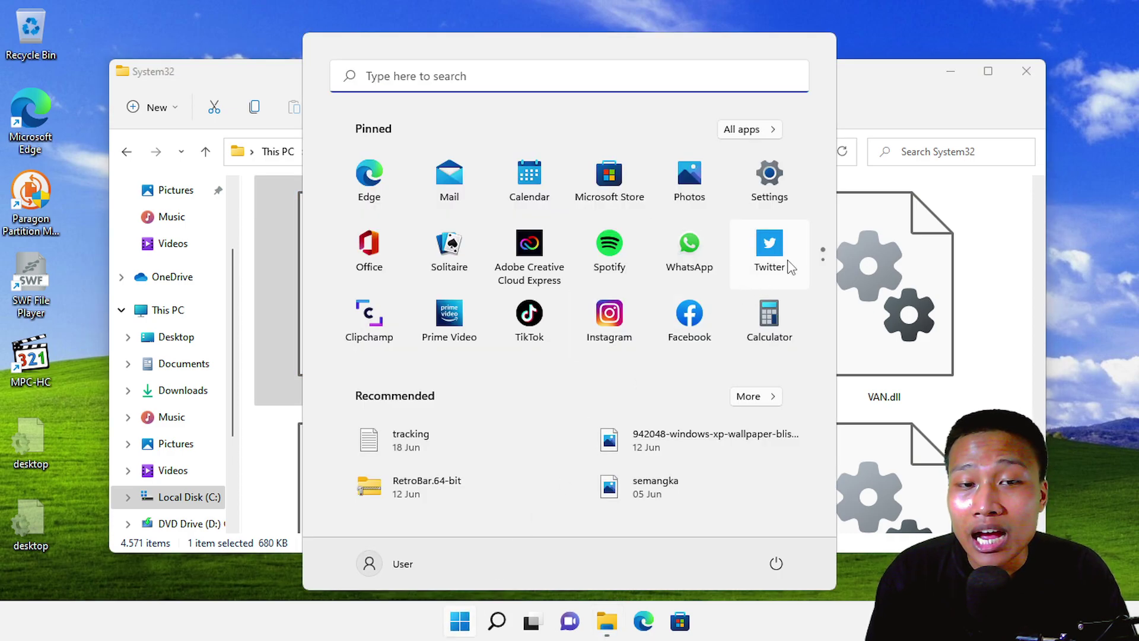
{"action": "left_click", "coordinate": [756, 134]}
{"action": "scroll", "coordinate": [582, 317], "scroll_direction": "down", "scroll_amount": 5}
{"action": "scroll", "coordinate": [581, 323], "scroll_direction": "down", "scroll_amount": 6}
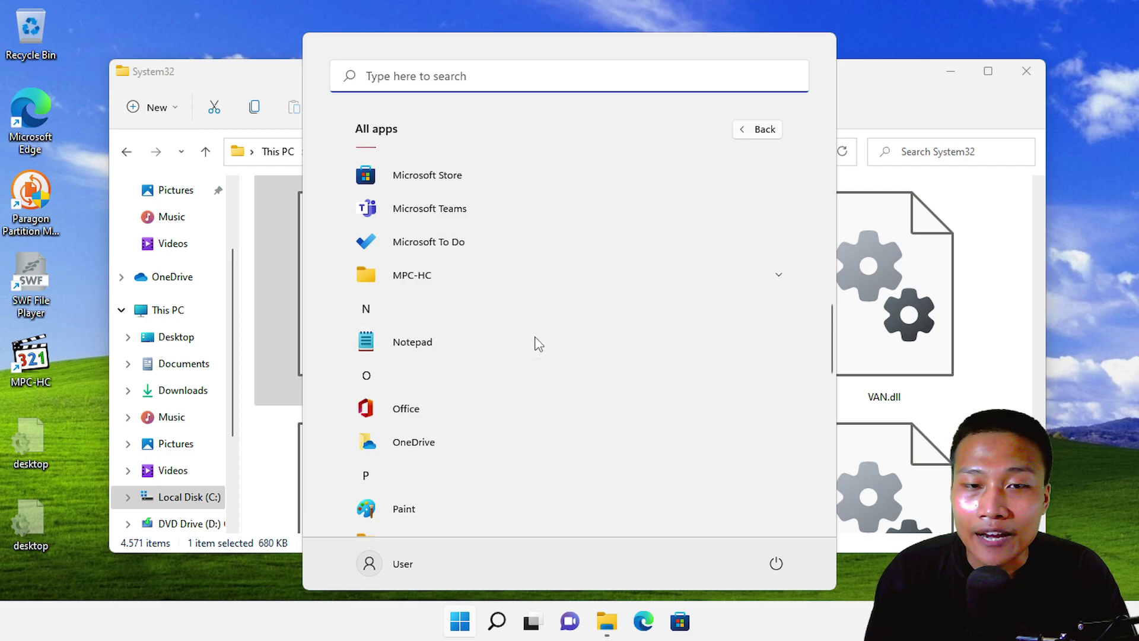
{"action": "left_click", "coordinate": [538, 342]}
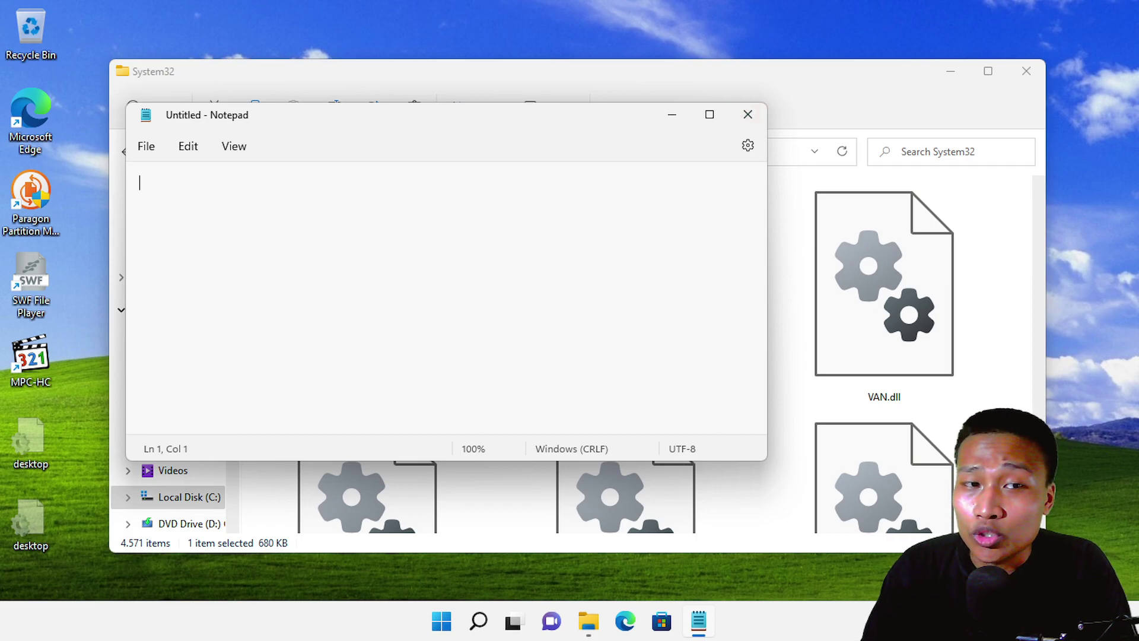
{"action": "left_click", "coordinate": [233, 154]}
{"action": "mouse_move", "coordinate": [262, 176]}
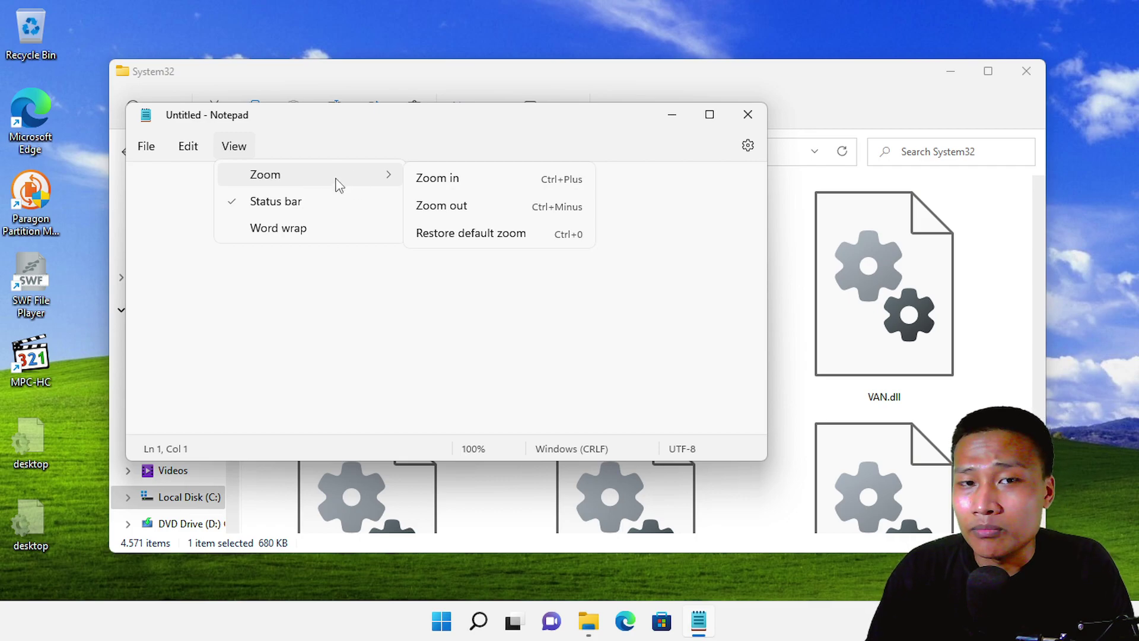
{"action": "key", "text": "Escape"}
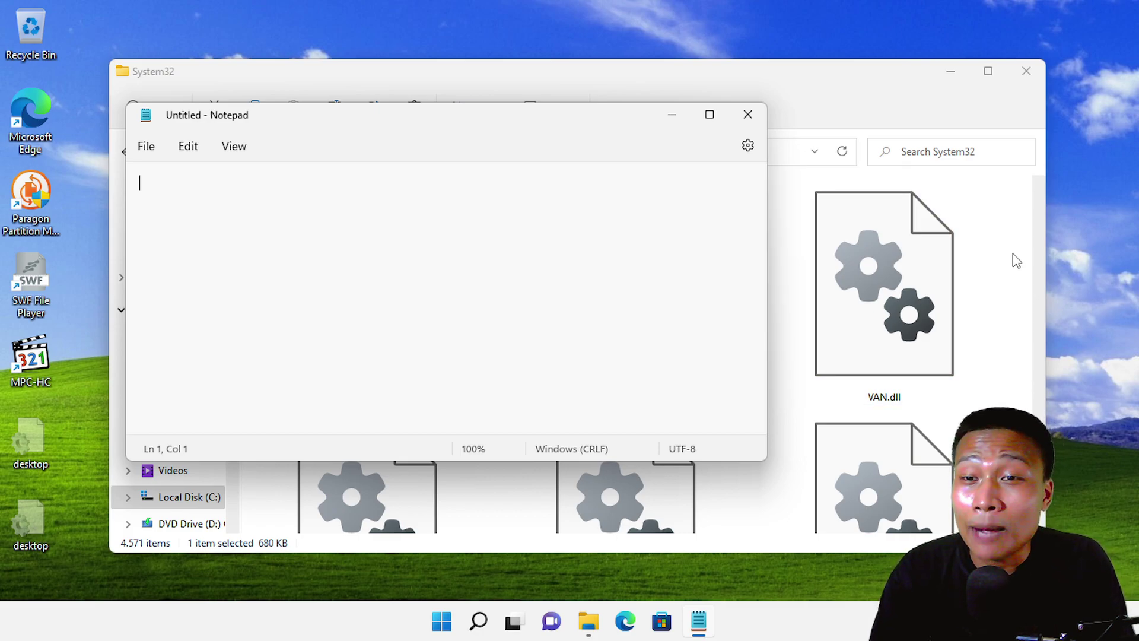
Return to the System32 folder in File Explorer and open the security properties of uxtheme.dll.
{"action": "key", "text": "alt+Tab"}
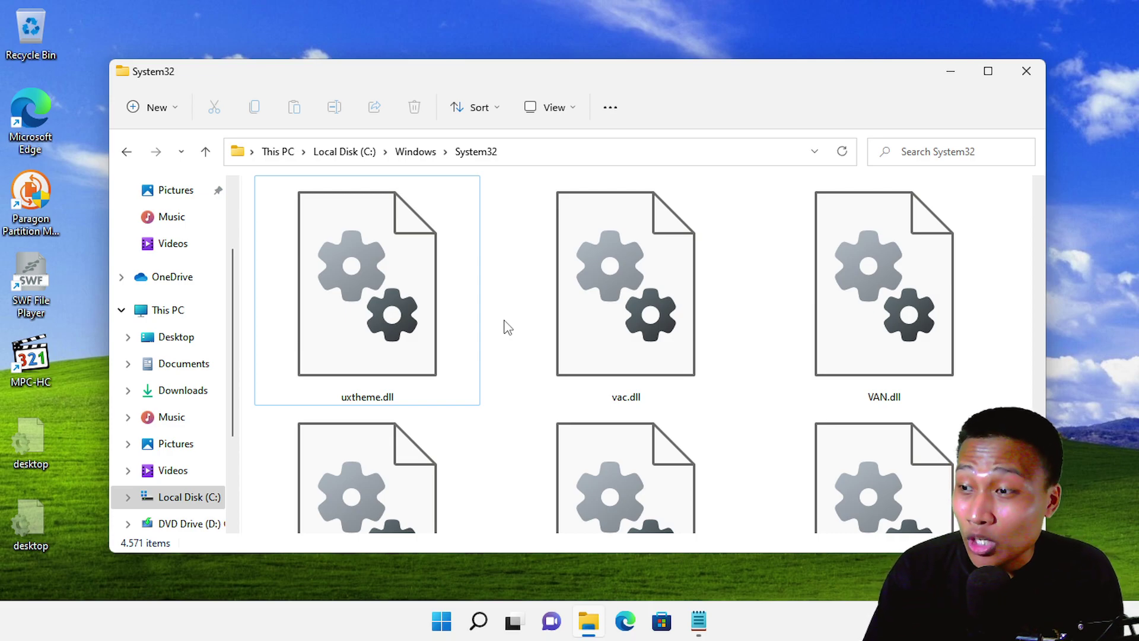
{"action": "left_click_drag", "start_coordinate": [507, 328], "coordinate": [397, 293]}
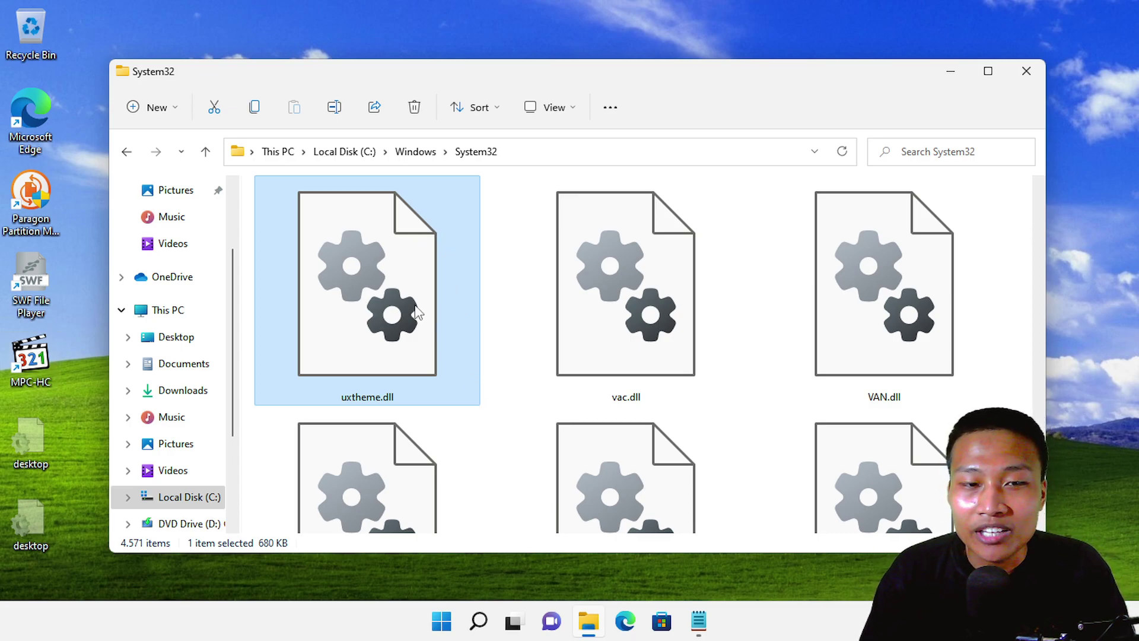
{"action": "mouse_move", "coordinate": [373, 267]}
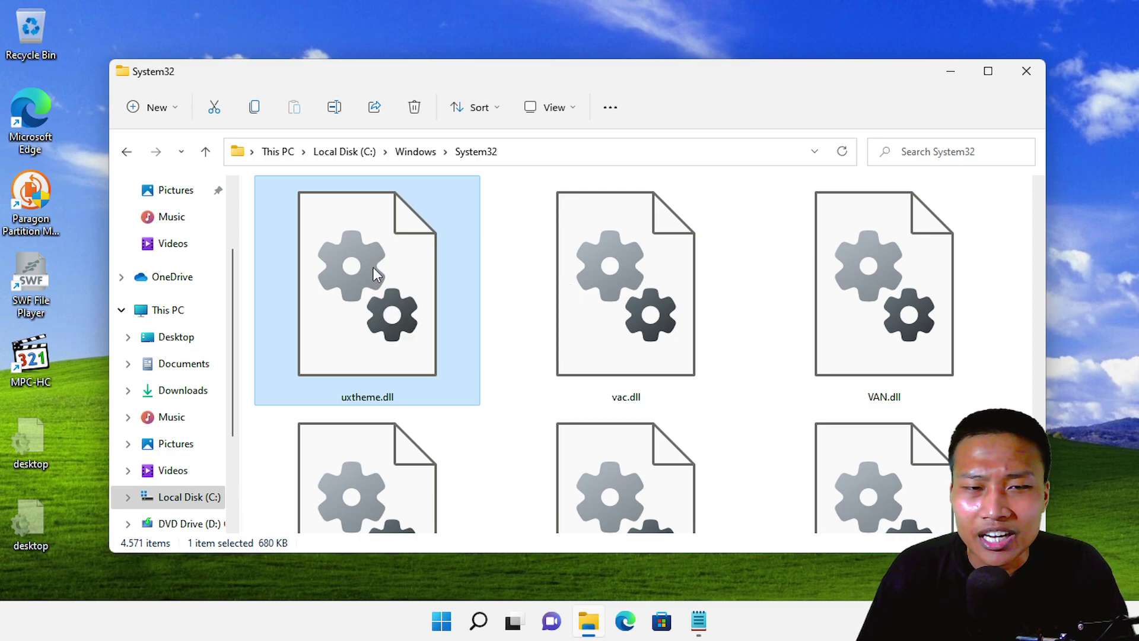
{"action": "right_click", "coordinate": [372, 267]}
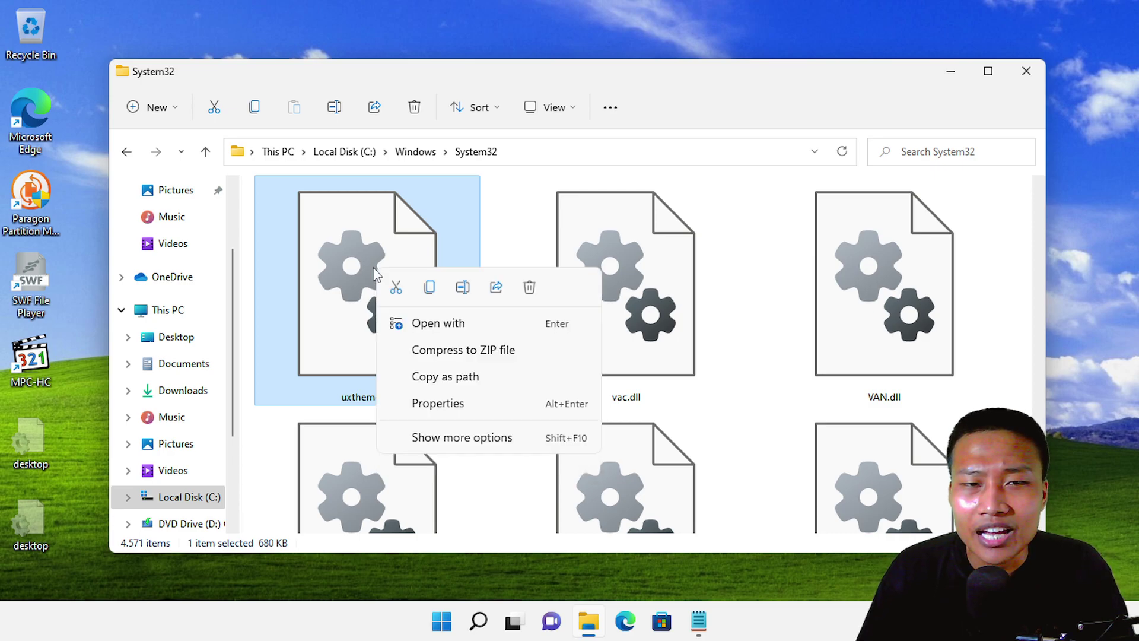
{"action": "left_click", "coordinate": [474, 409]}
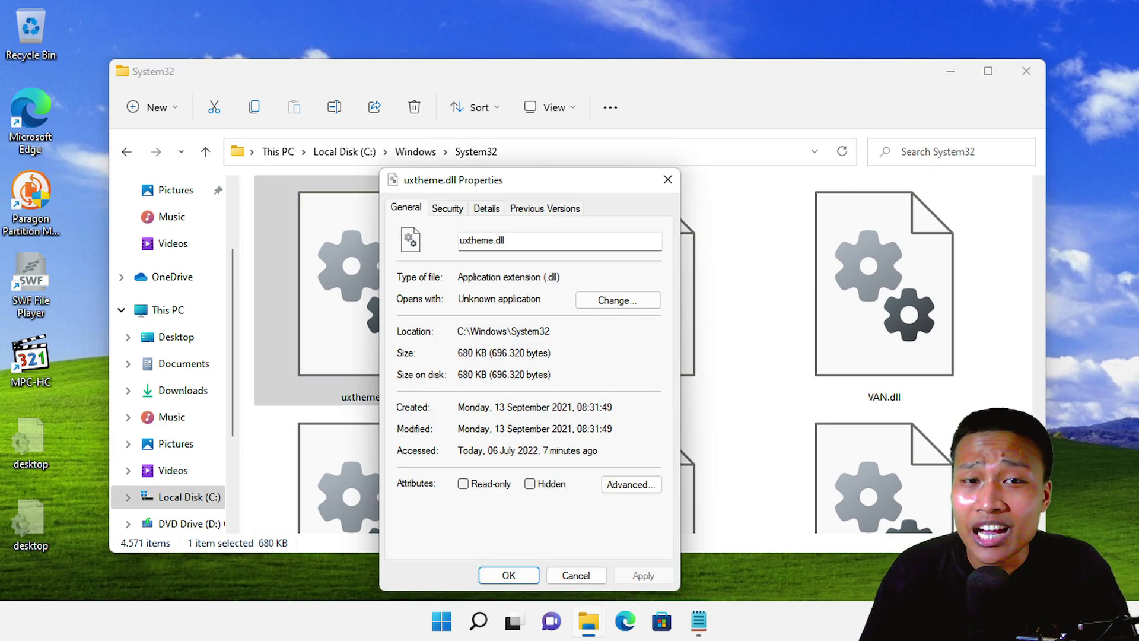
{"action": "left_click", "coordinate": [456, 213]}
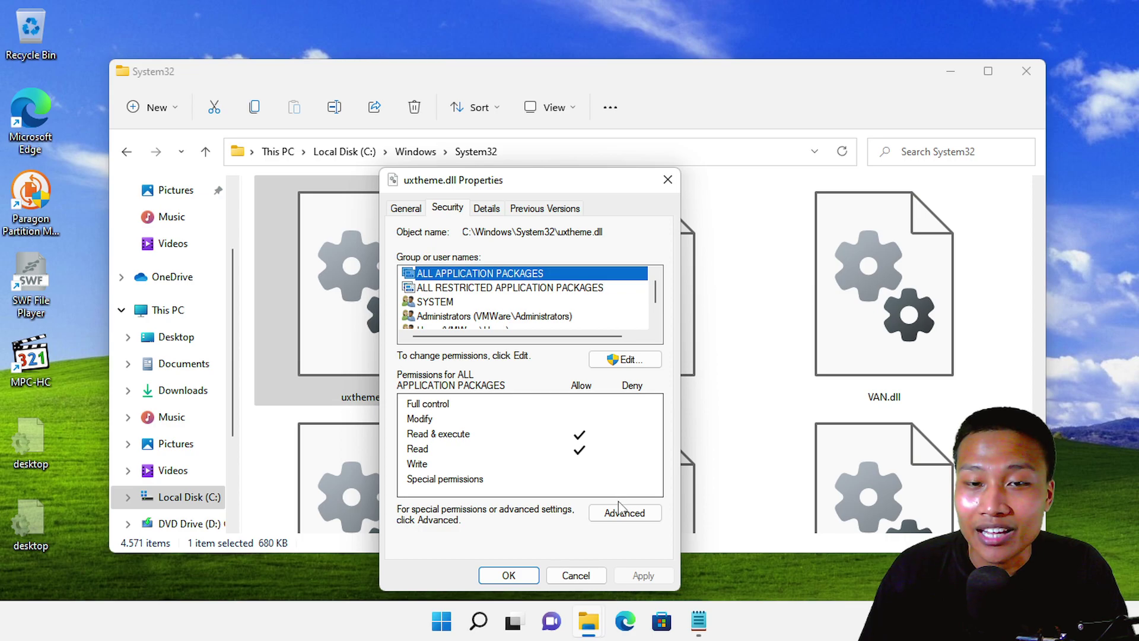
{"action": "left_click", "coordinate": [626, 360]}
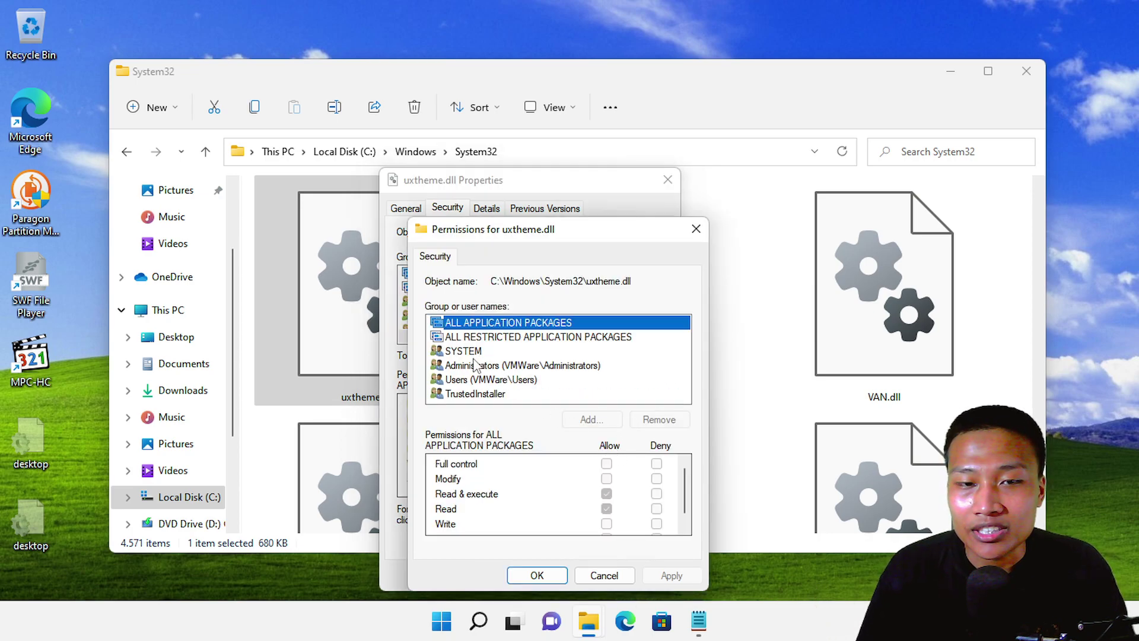
{"action": "left_click", "coordinate": [476, 381]}
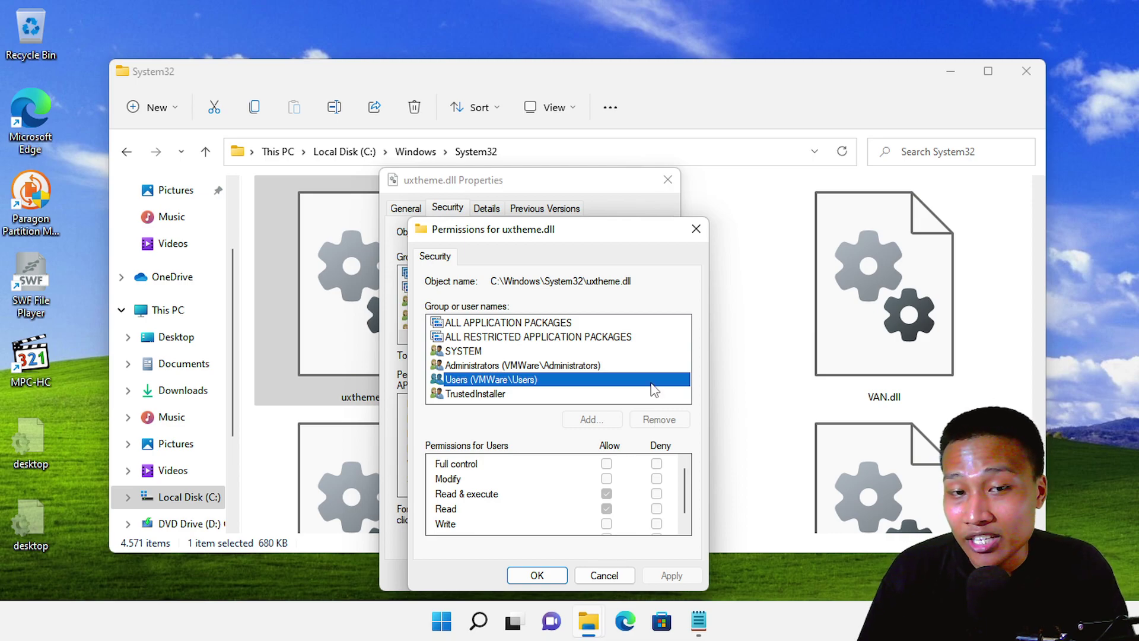
{"action": "left_click", "coordinate": [696, 229]}
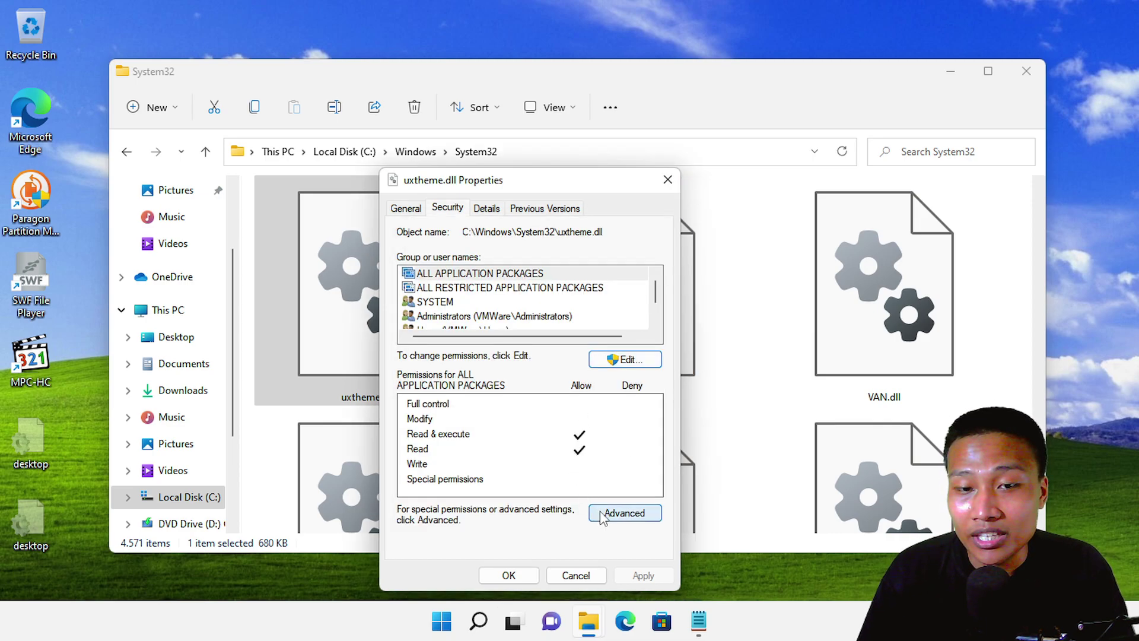
Change the owner of uxtheme.dll to Everyone in its advanced security settings and apply the change.
{"action": "left_click", "coordinate": [606, 512]}
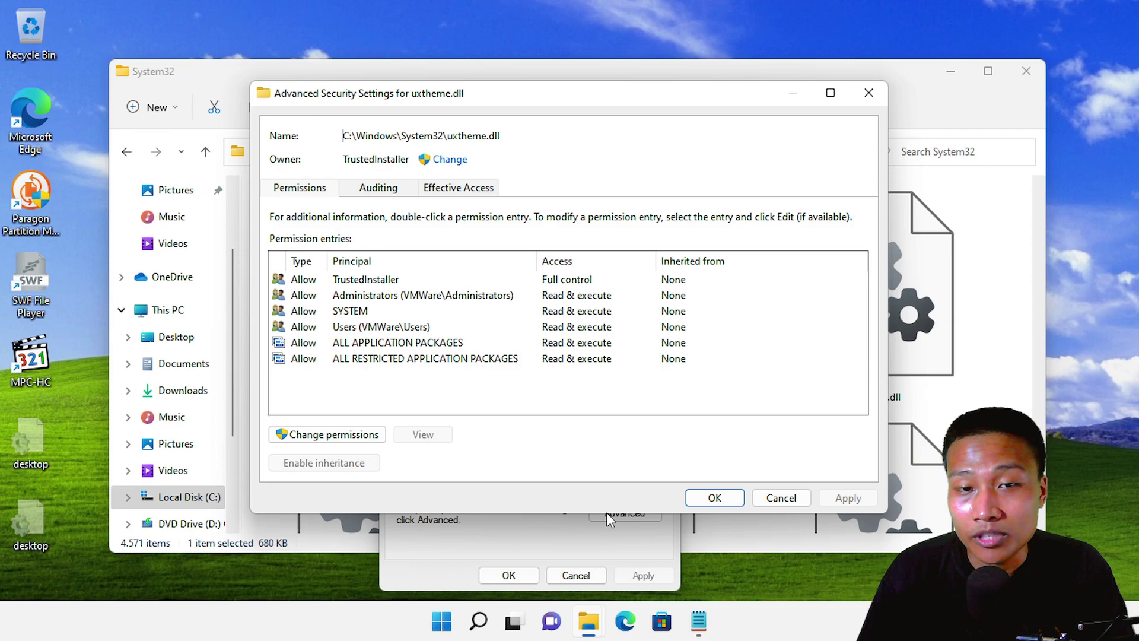
{"action": "left_click", "coordinate": [449, 161]}
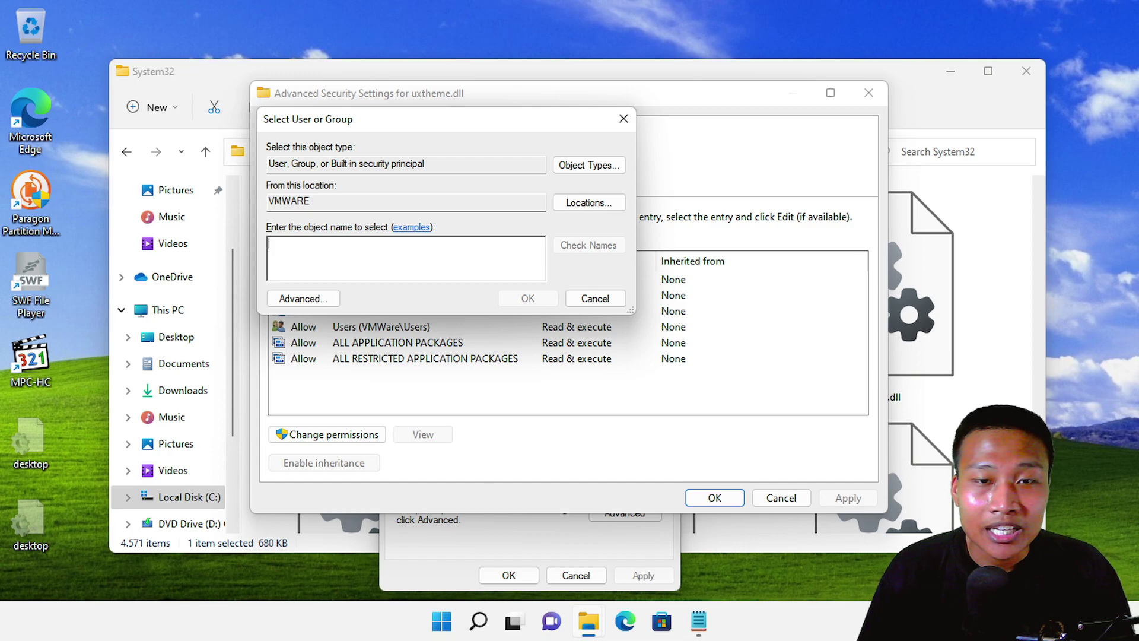
{"action": "type", "text": "Everyone"}
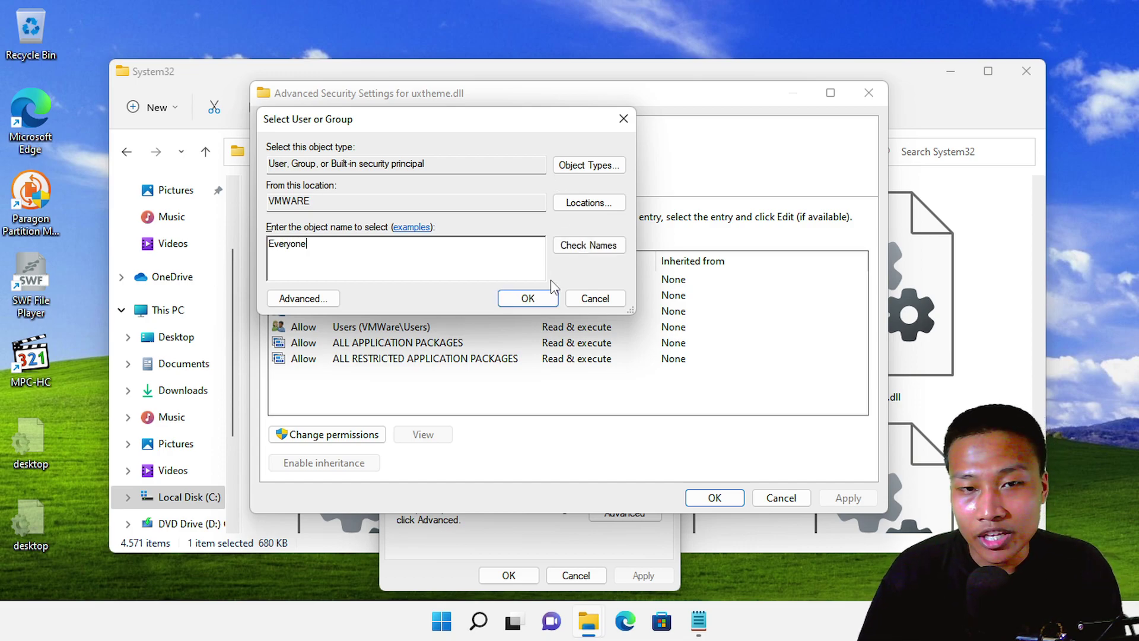
{"action": "left_click", "coordinate": [529, 302]}
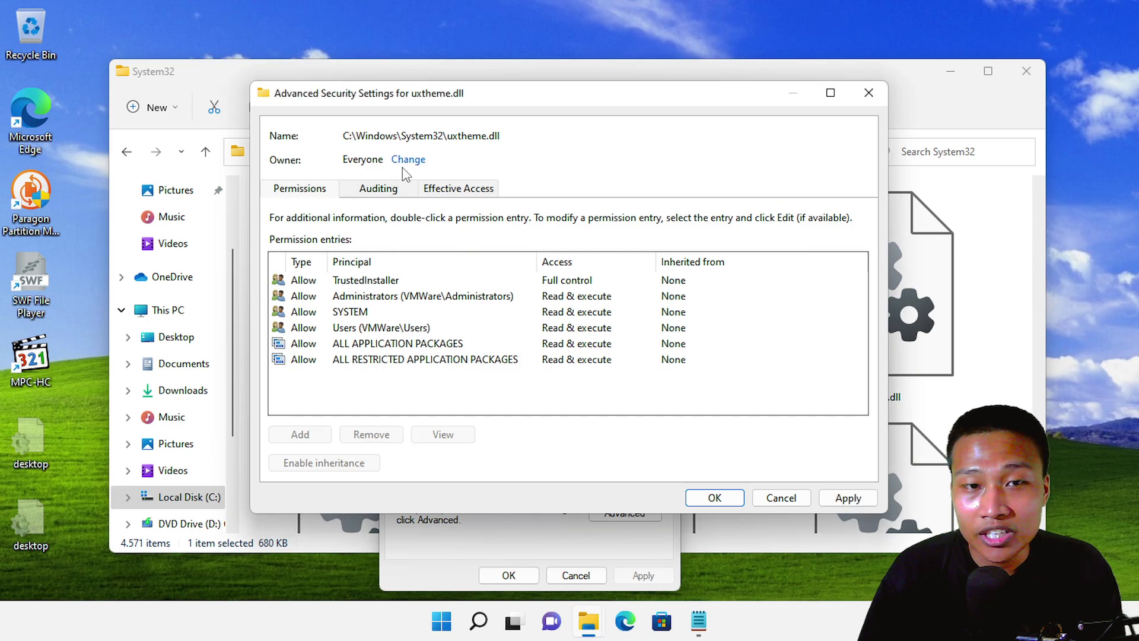
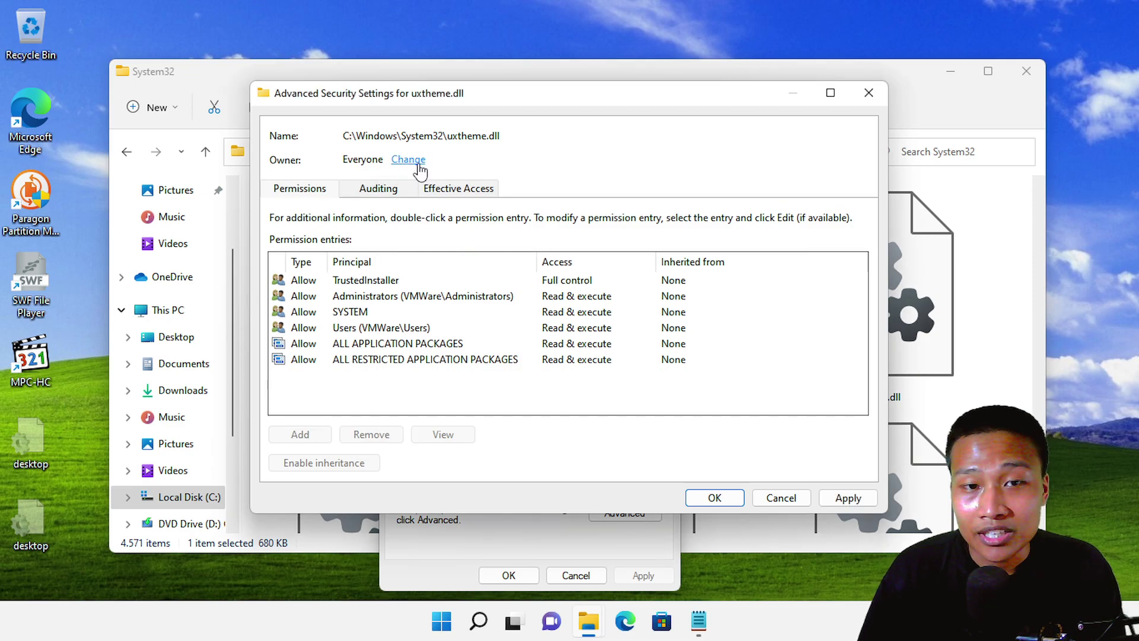
{"action": "left_click", "coordinate": [840, 497]}
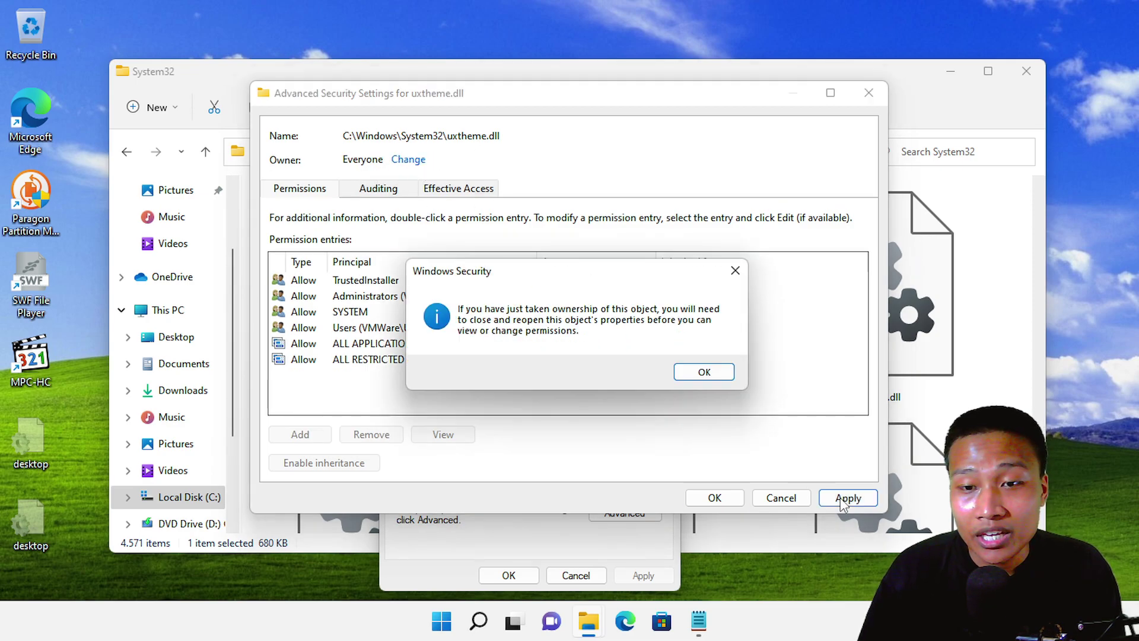
{"action": "left_click", "coordinate": [700, 373]}
{"action": "left_click", "coordinate": [733, 496]}
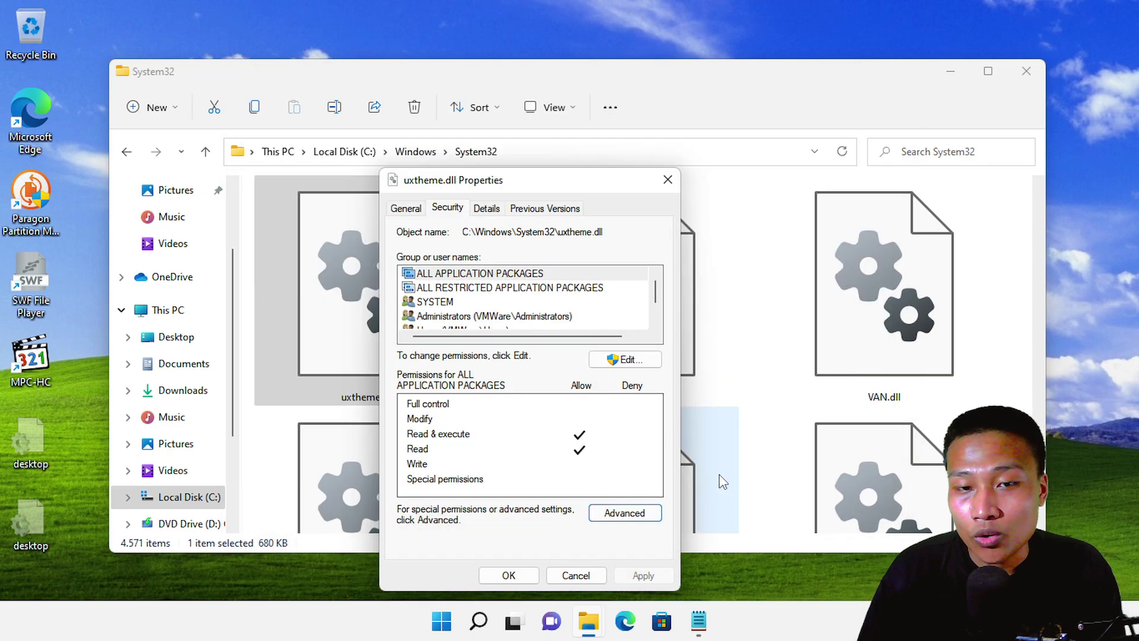
Examine the owner, permission, auditing and effective access settings in the advanced security settings of uxtheme.dll.
{"action": "scroll", "coordinate": [557, 320], "scroll_direction": "down", "scroll_amount": 1}
{"action": "scroll", "coordinate": [508, 319], "scroll_direction": "up", "scroll_amount": 1}
{"action": "left_click", "coordinate": [625, 513]}
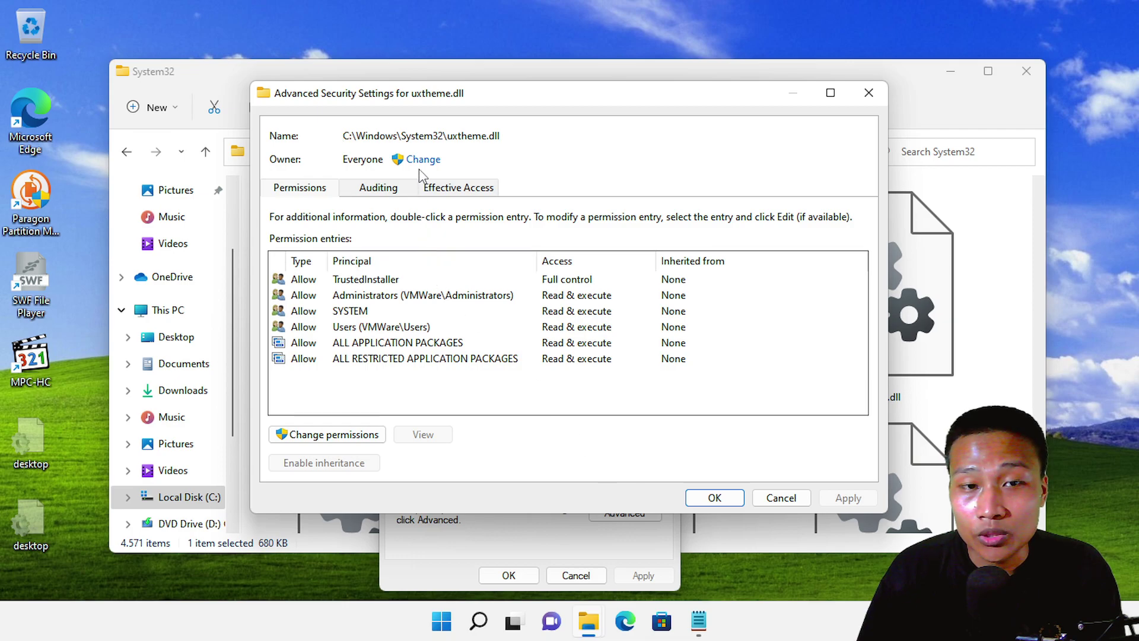
{"action": "left_click", "coordinate": [372, 436]}
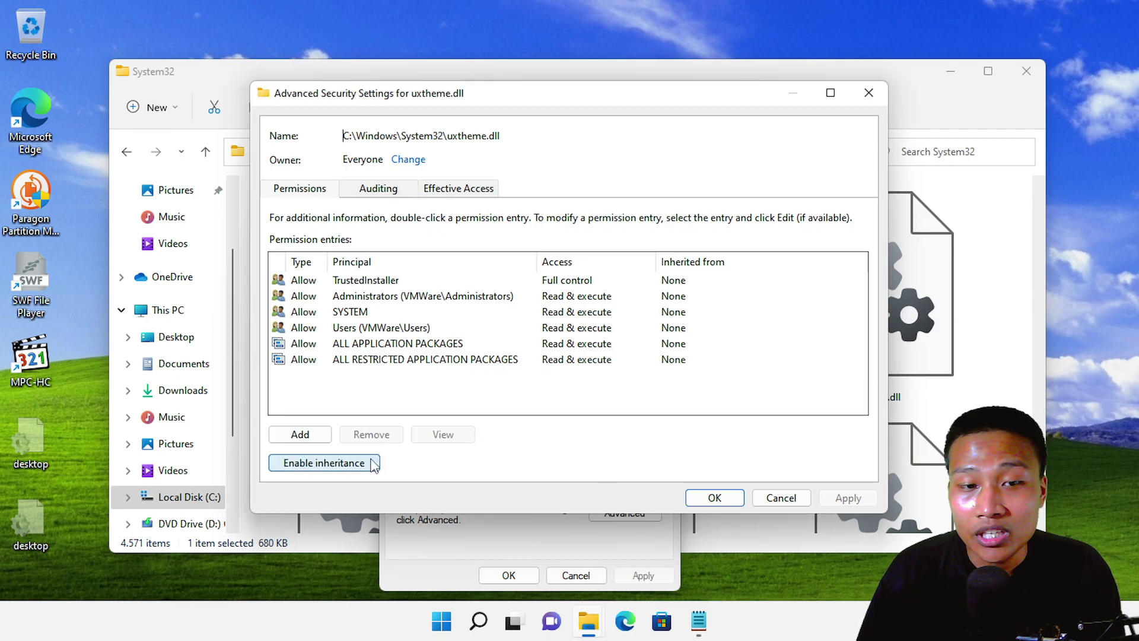
{"action": "left_click", "coordinate": [388, 190]}
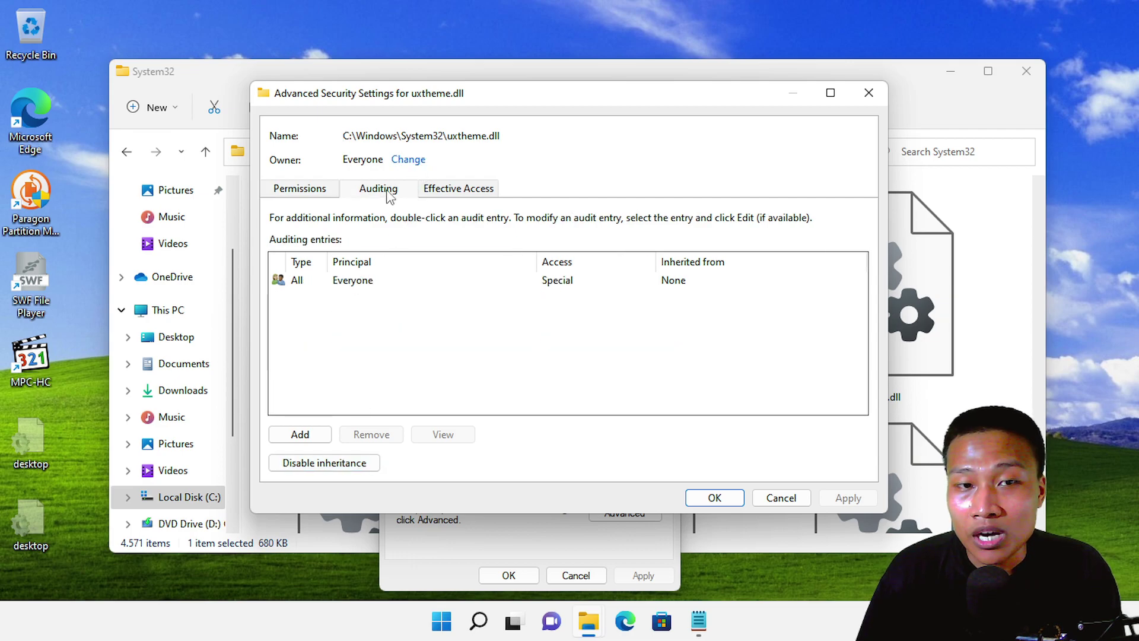
{"action": "left_click", "coordinate": [446, 191]}
{"action": "left_click", "coordinate": [334, 190]}
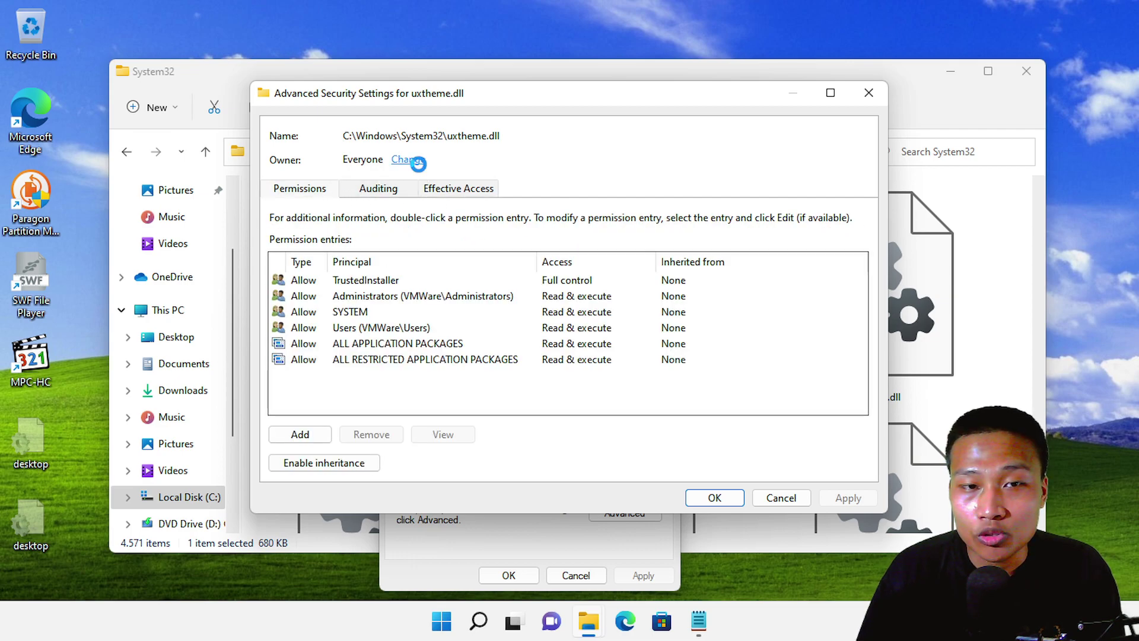
{"action": "left_click", "coordinate": [409, 160]}
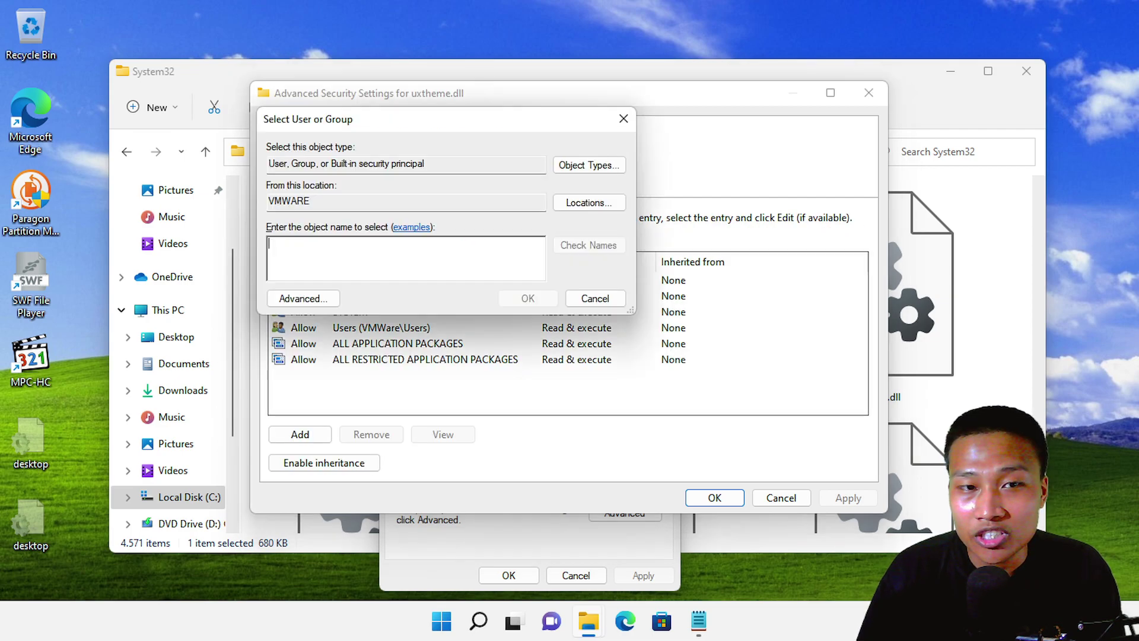
{"action": "left_click", "coordinate": [623, 119]}
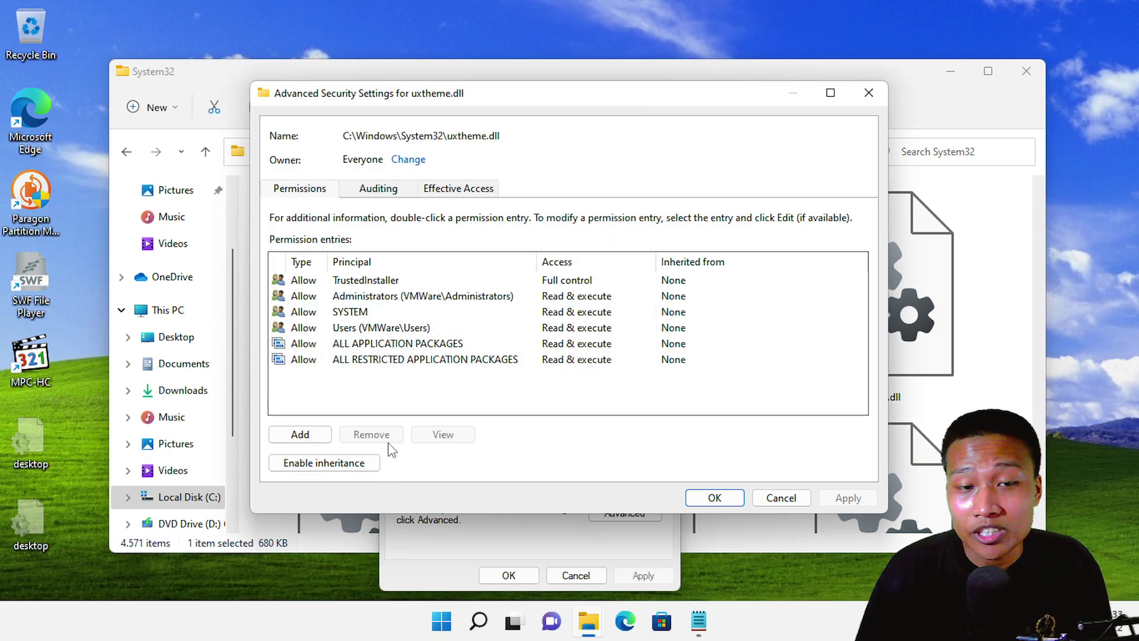
{"action": "left_click", "coordinate": [714, 497]}
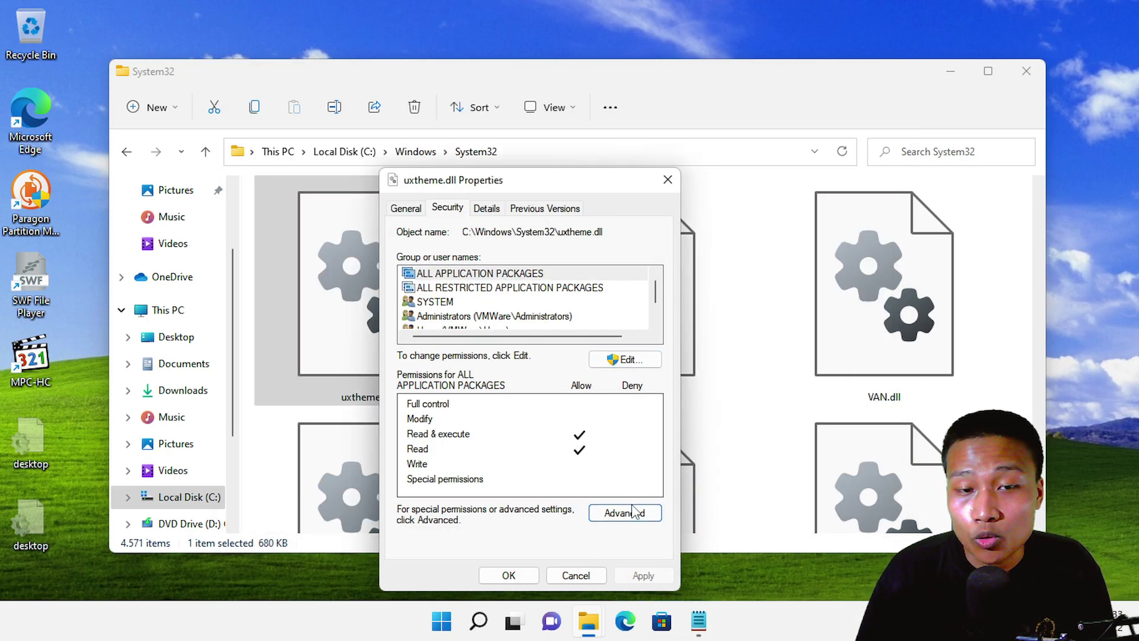
Allow Full control of uxtheme.dll for the Users and Administrators groups.
{"action": "left_click", "coordinate": [453, 303]}
{"action": "scroll", "coordinate": [453, 303], "scroll_direction": "down", "scroll_amount": 1}
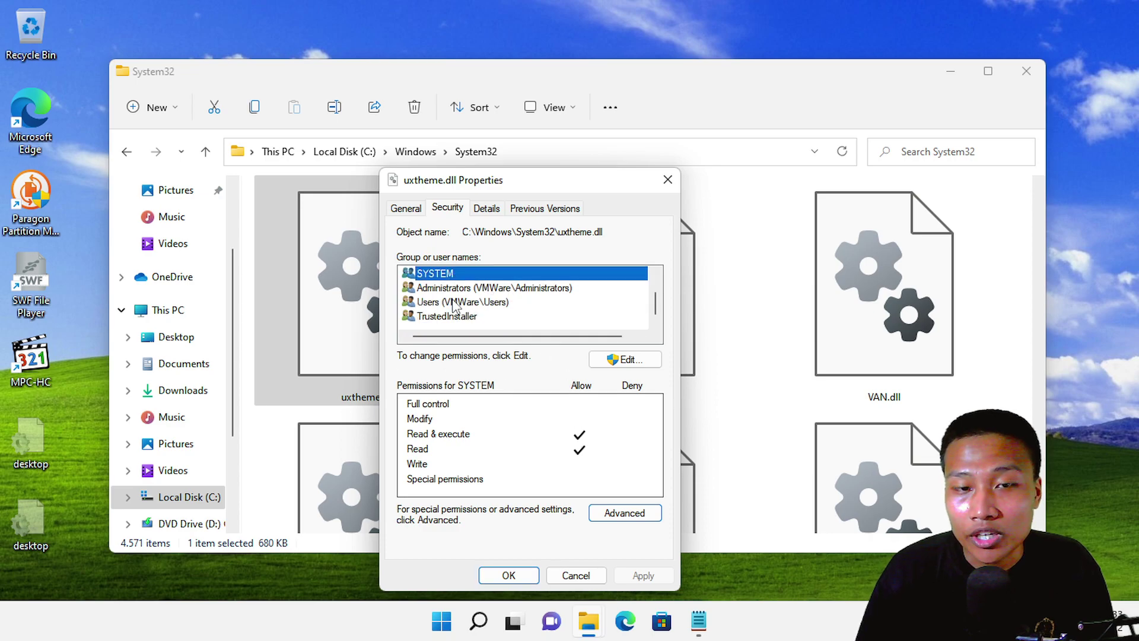
{"action": "left_click", "coordinate": [611, 361]}
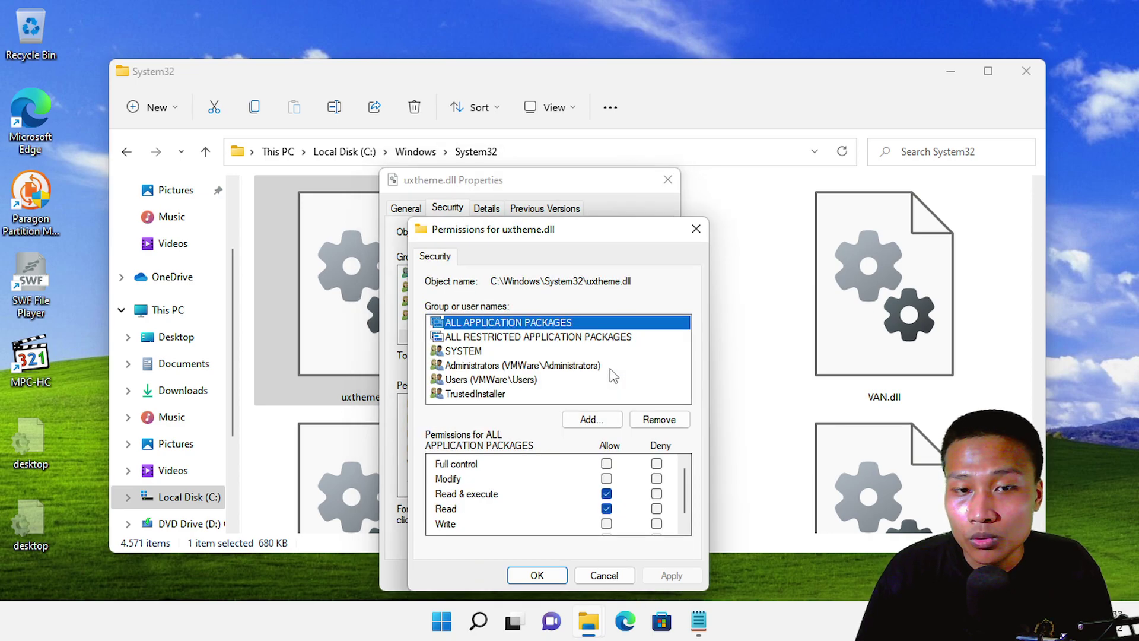
{"action": "left_click", "coordinate": [483, 383]}
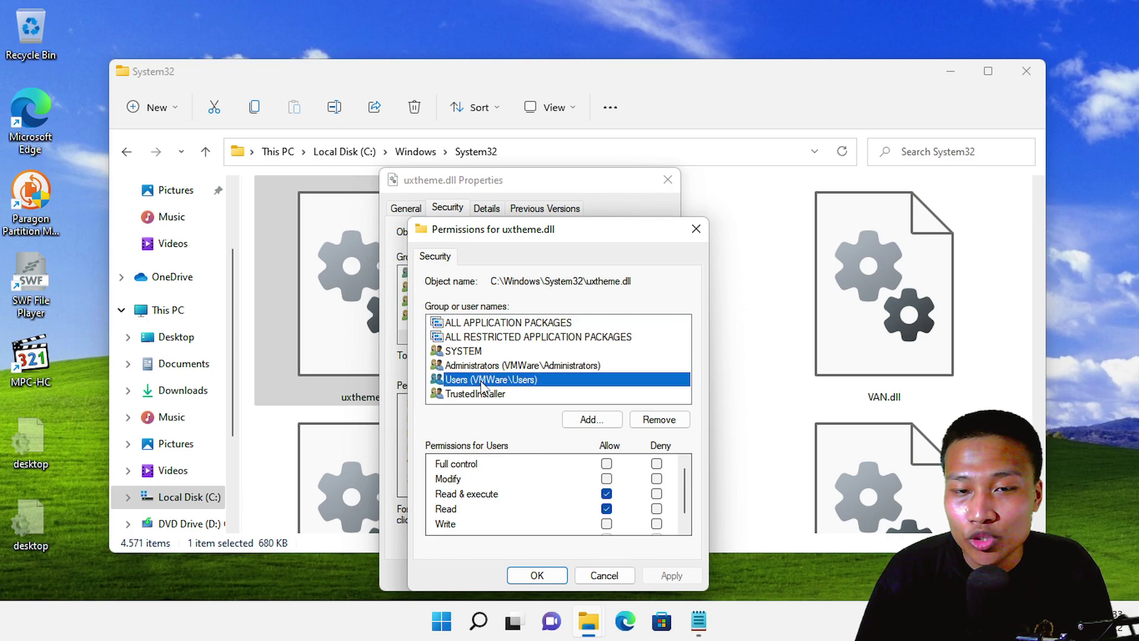
{"action": "left_click", "coordinate": [606, 463]}
{"action": "left_click", "coordinate": [566, 367]}
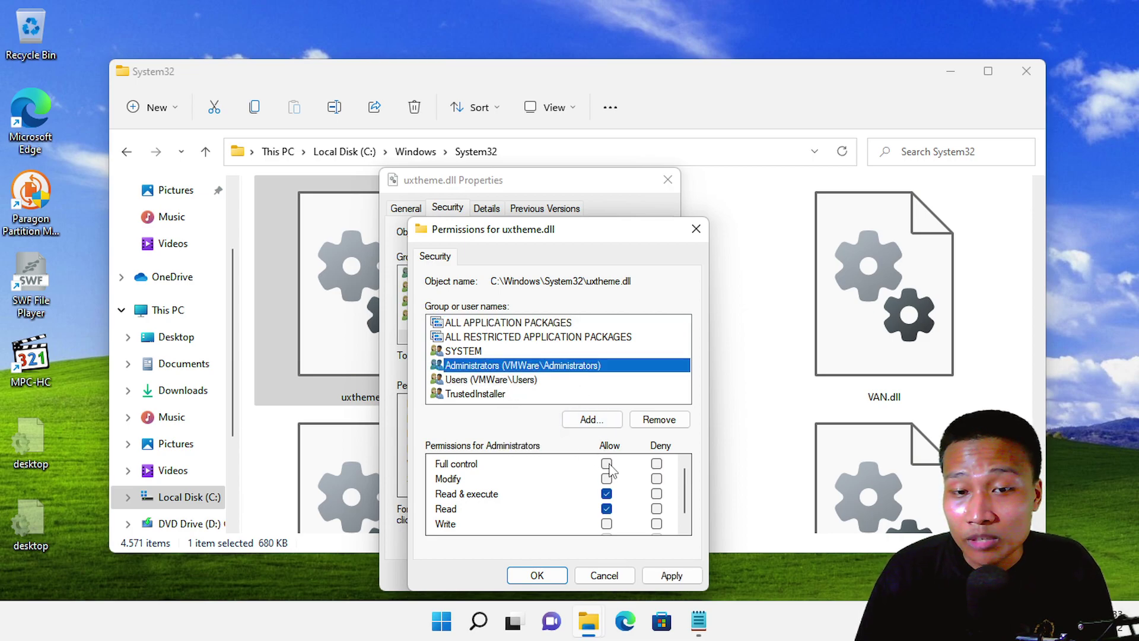
{"action": "left_click", "coordinate": [606, 464]}
Allow Full control of uxtheme.dll for SYSTEM, ALL RESTRICTED APPLICATION PACKAGES and ALL APPLICATION PACKAGES, and check the TrustedInstaller and Users entries.
{"action": "left_click", "coordinate": [540, 351]}
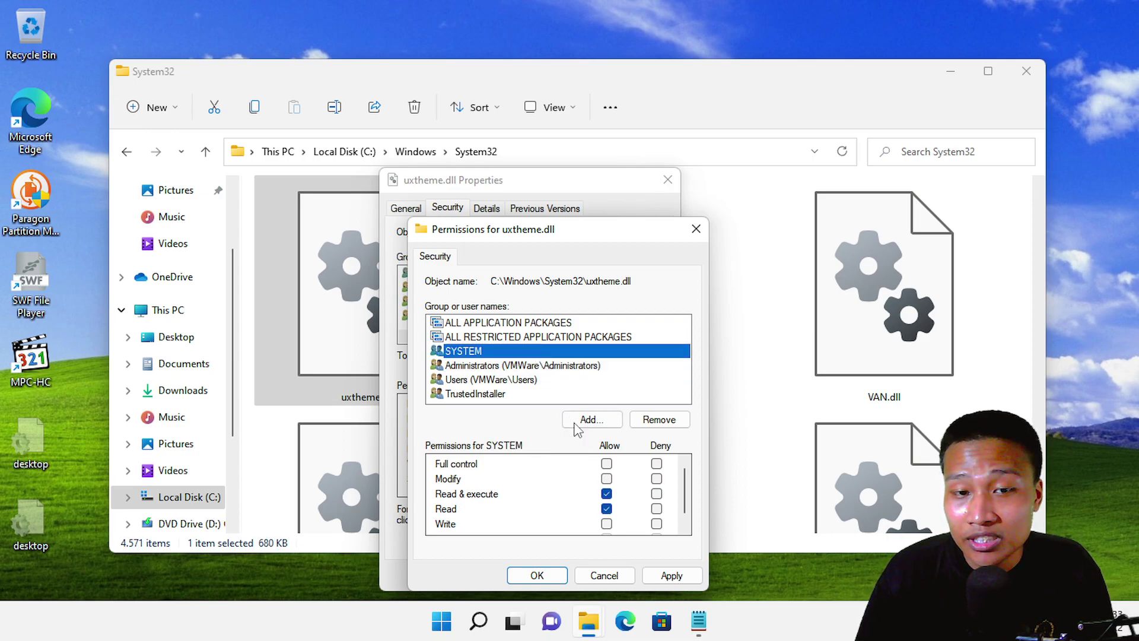
{"action": "left_click", "coordinate": [558, 338]}
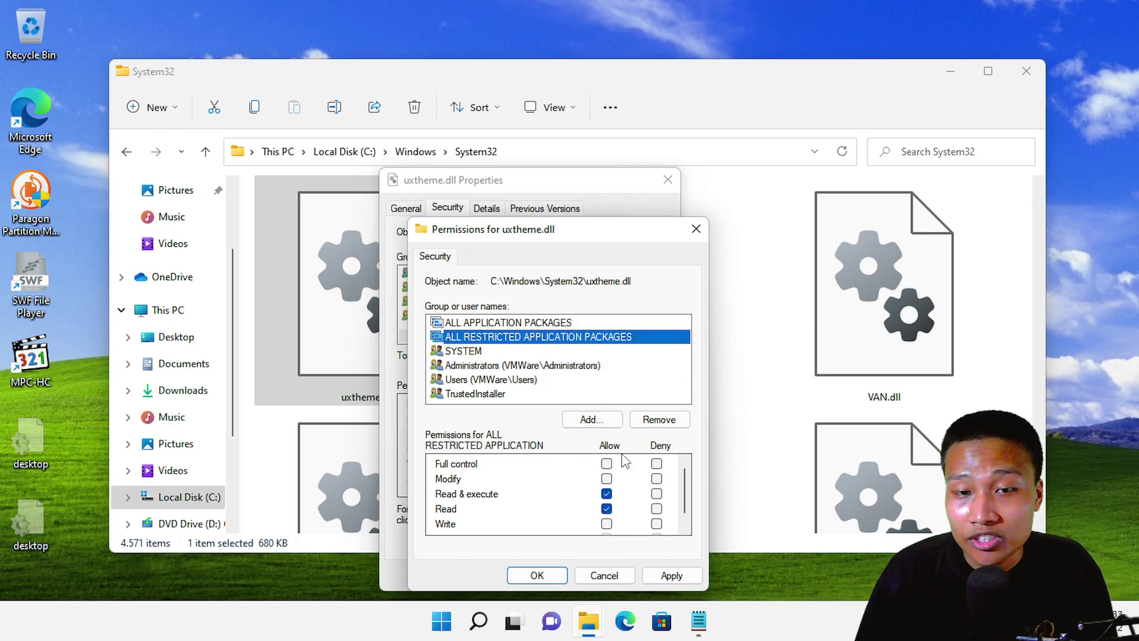
{"action": "left_click", "coordinate": [570, 323]}
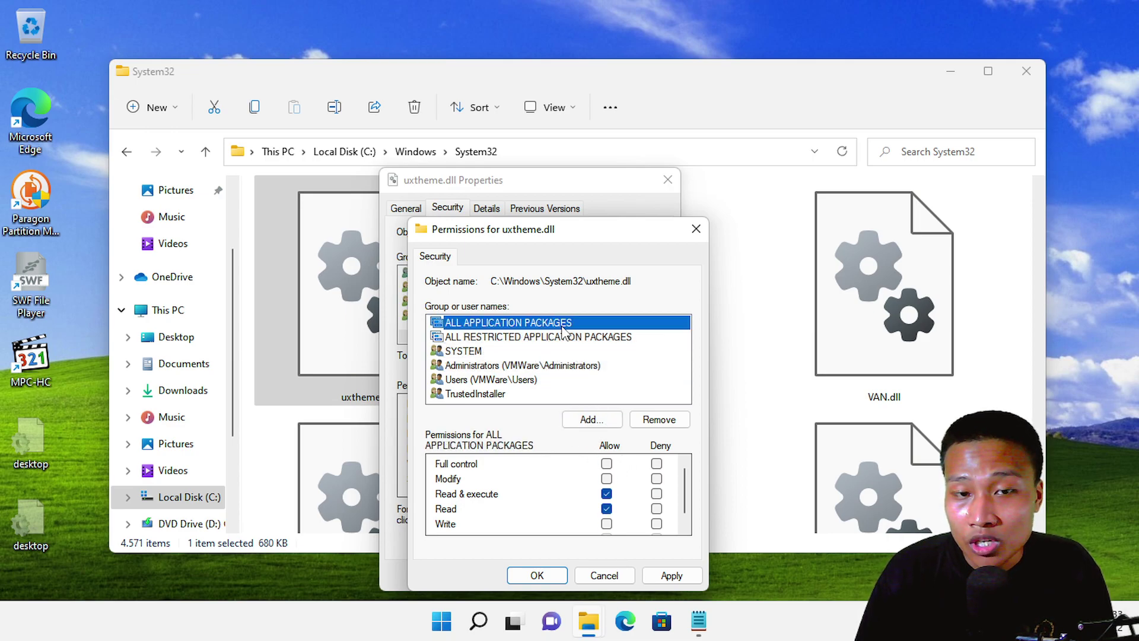
{"action": "left_click", "coordinate": [607, 463]}
{"action": "left_click", "coordinate": [559, 394]}
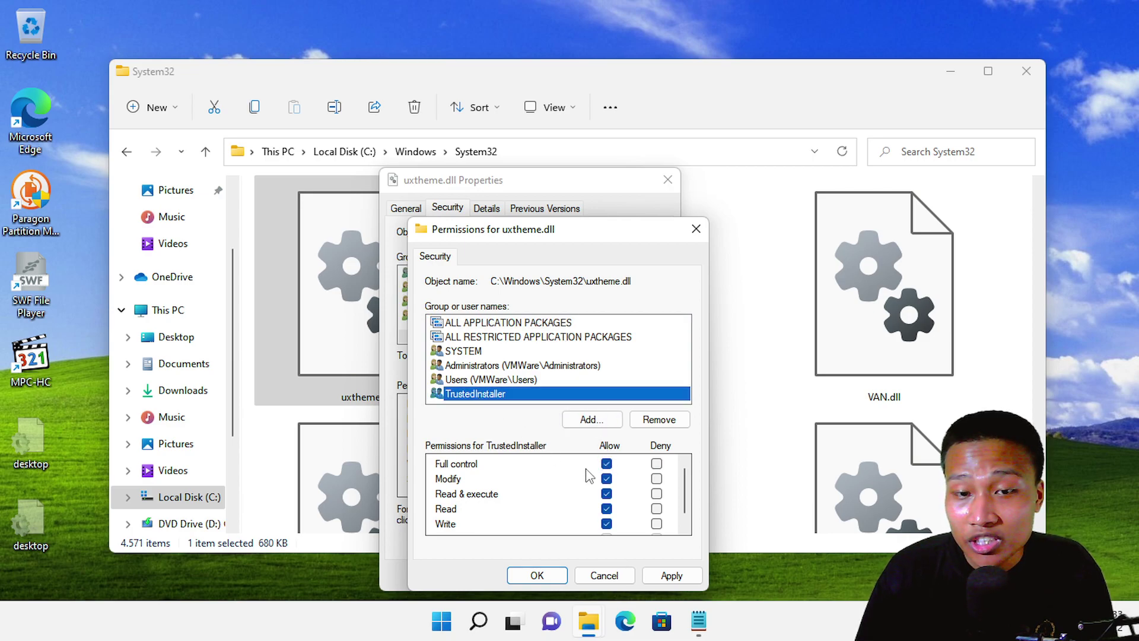
{"action": "left_click", "coordinate": [558, 379]}
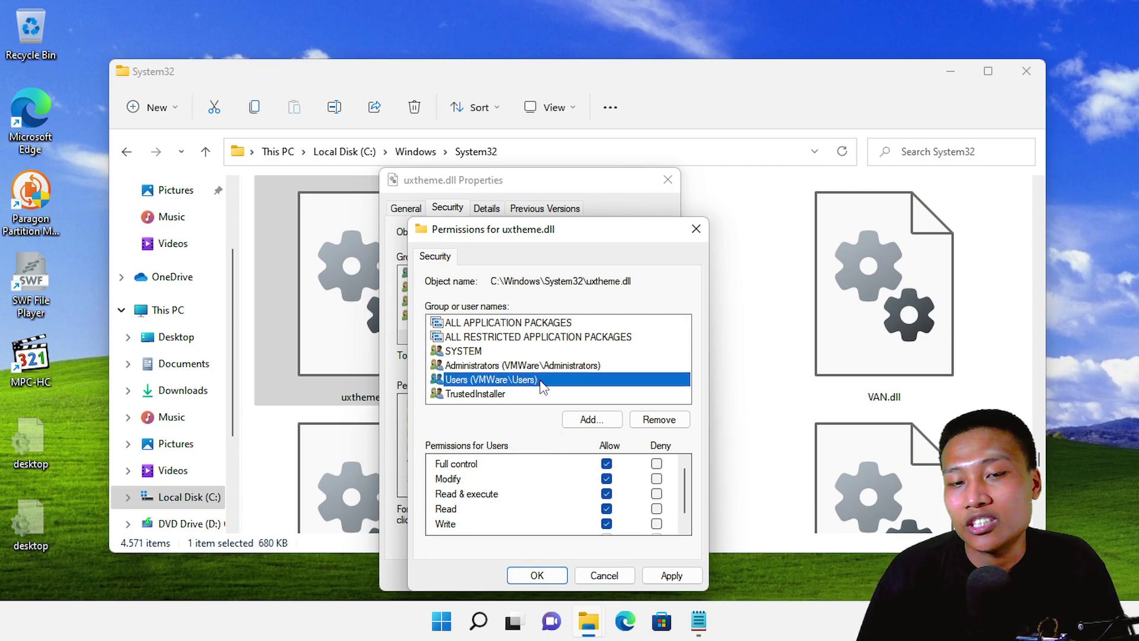
Apply the changed permissions despite the system folder warning and close the permissions and properties dialogs of uxtheme.dll.
{"action": "left_click", "coordinate": [684, 581]}
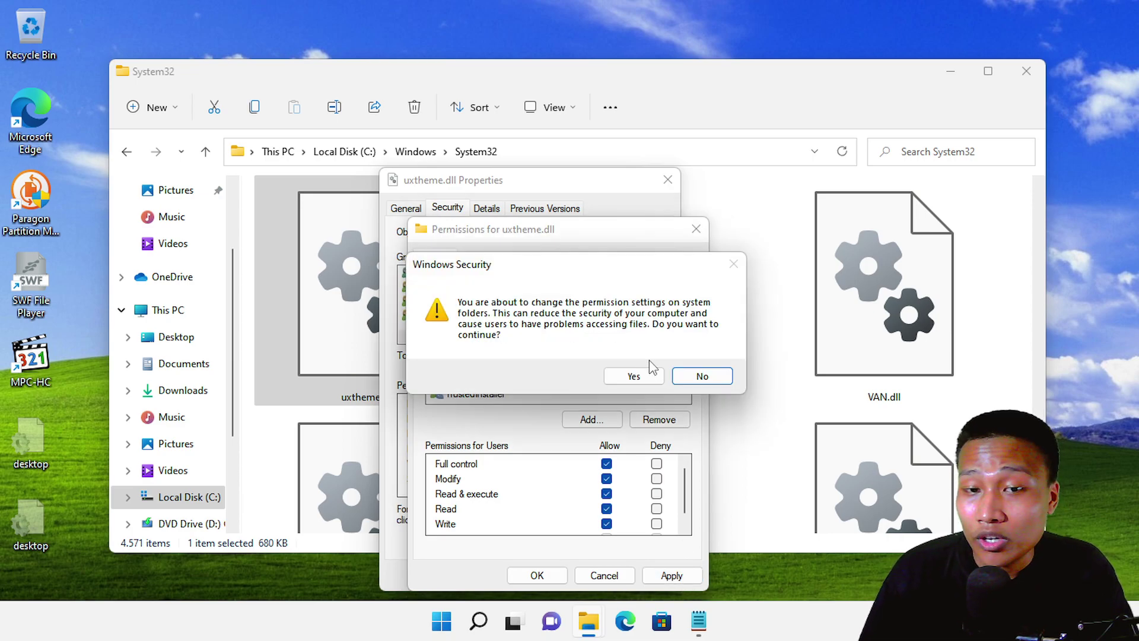
{"action": "left_click", "coordinate": [649, 381]}
{"action": "left_click", "coordinate": [537, 576]}
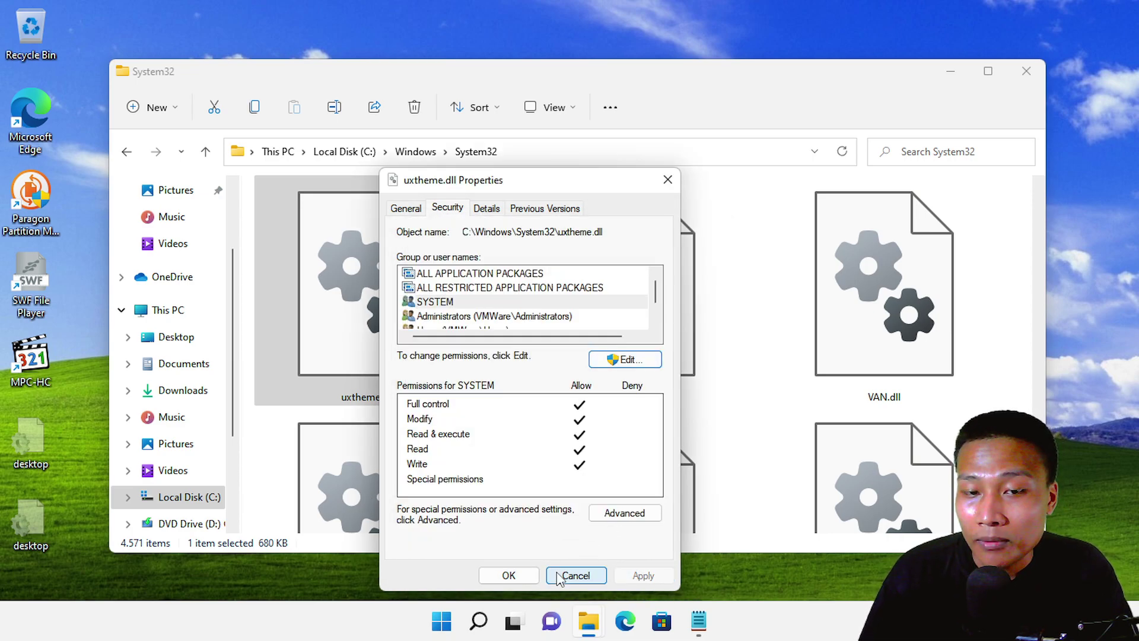
{"action": "left_click", "coordinate": [509, 576]}
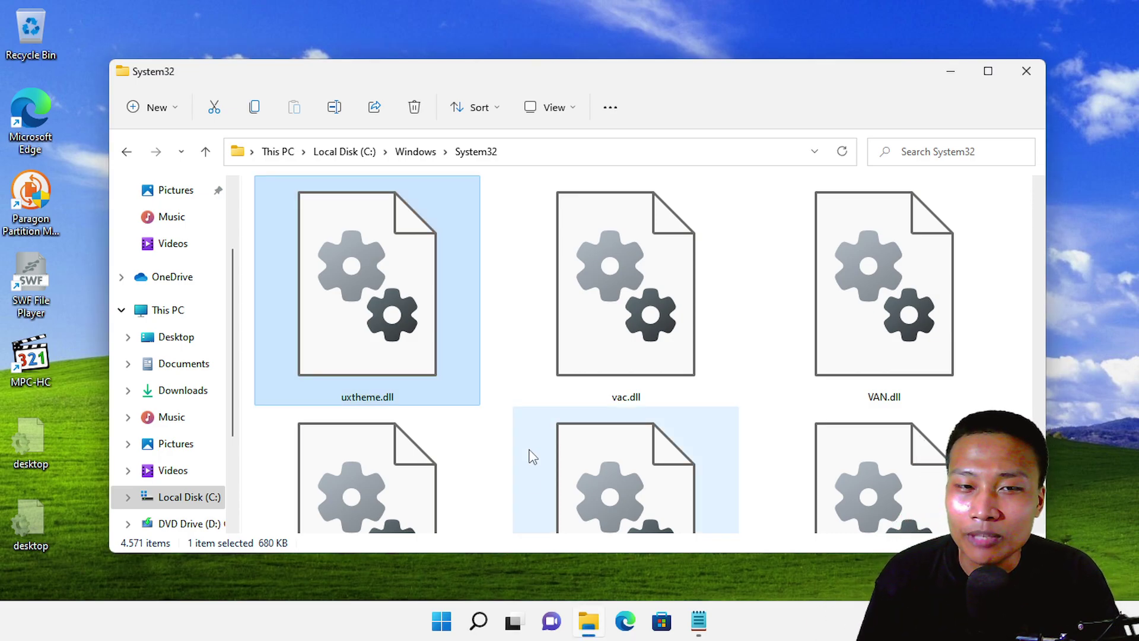
Make a backup copy of uxtheme.dll in the System32 folder, granting administrator permission for the copy.
{"action": "mouse_move", "coordinate": [419, 324]}
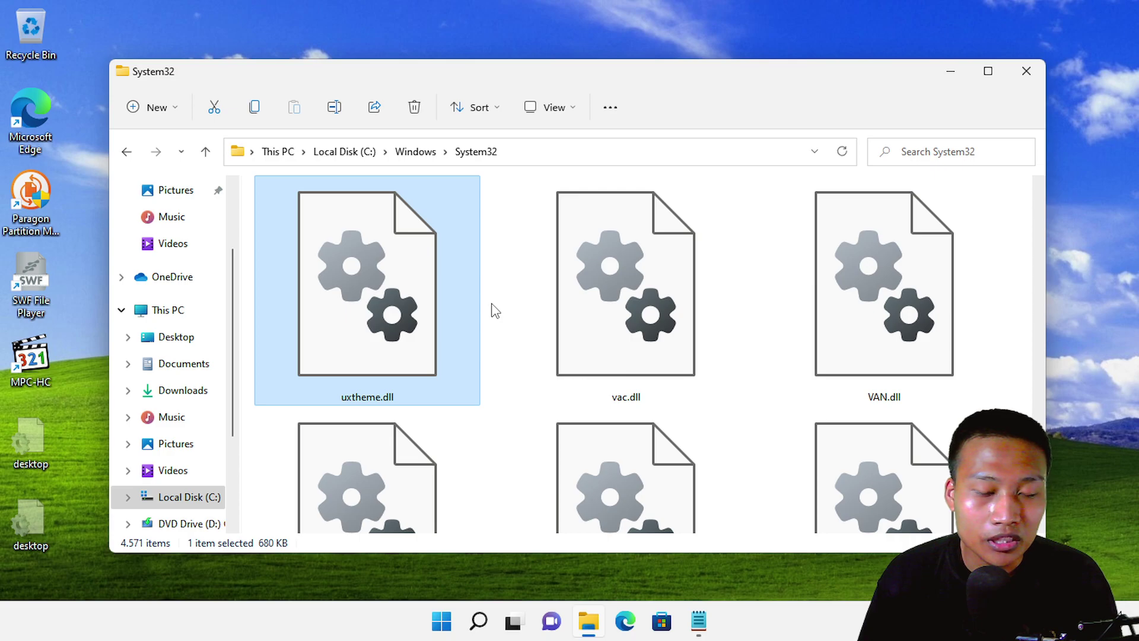
{"action": "key", "text": "ctrl+v"}
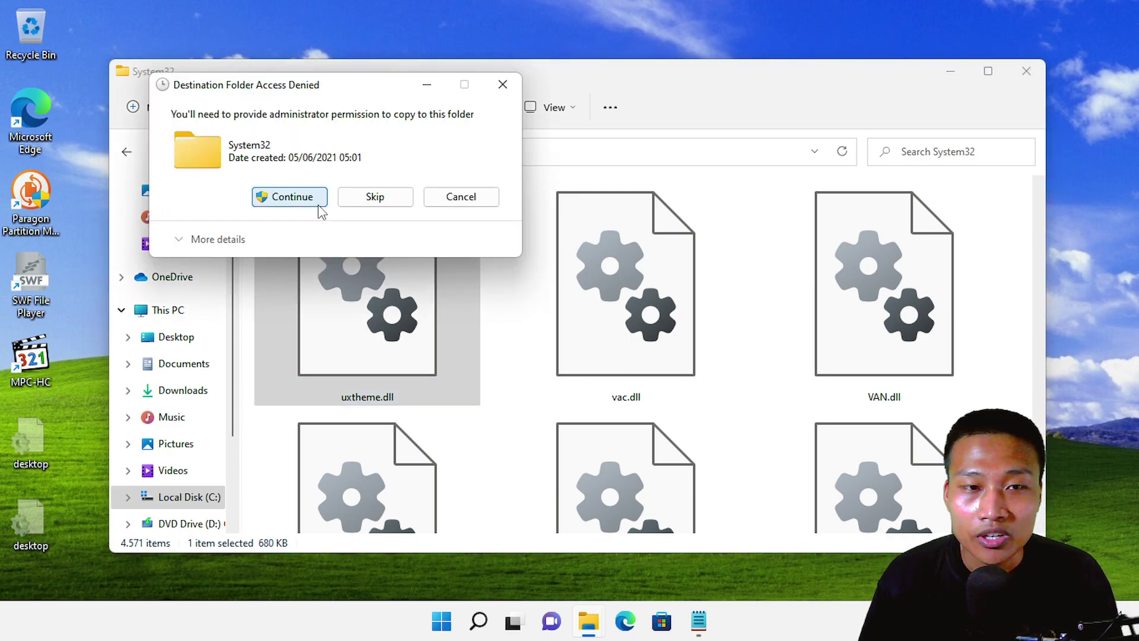
{"action": "left_click", "coordinate": [317, 203]}
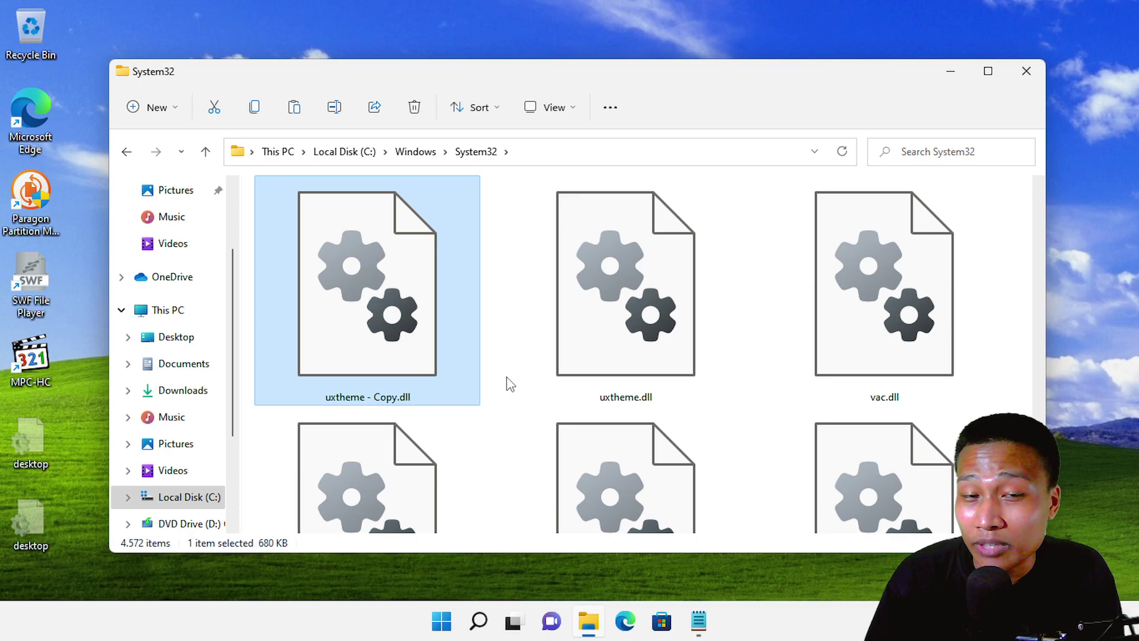
Open the original uxtheme.dll in the System32 folder with Notepad.
{"action": "left_click", "coordinate": [614, 302]}
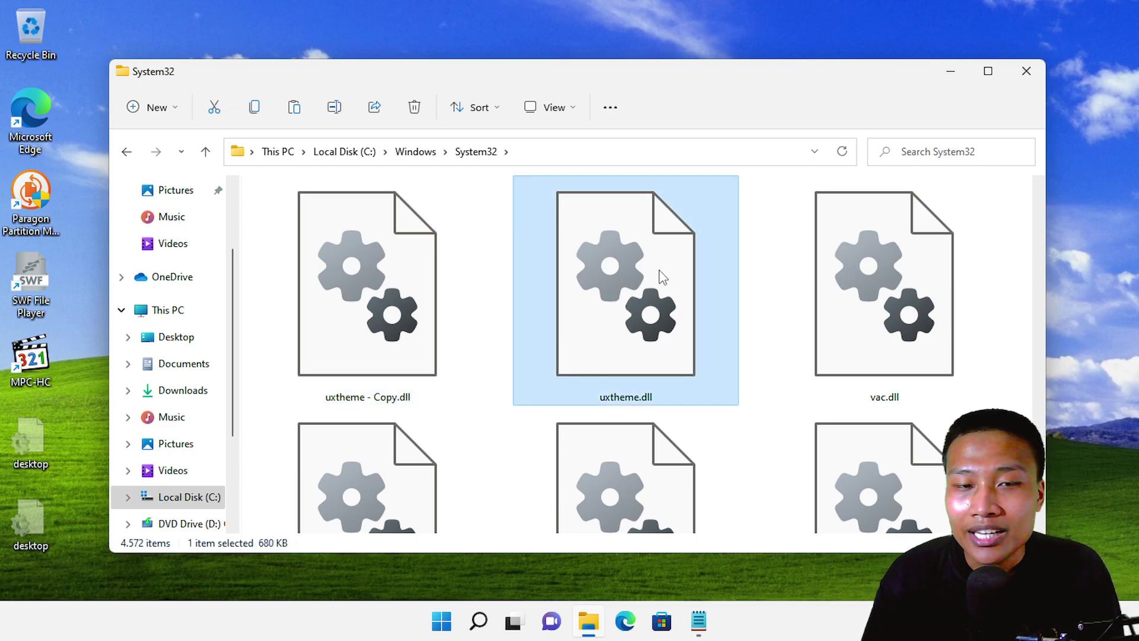
{"action": "right_click", "coordinate": [600, 266]}
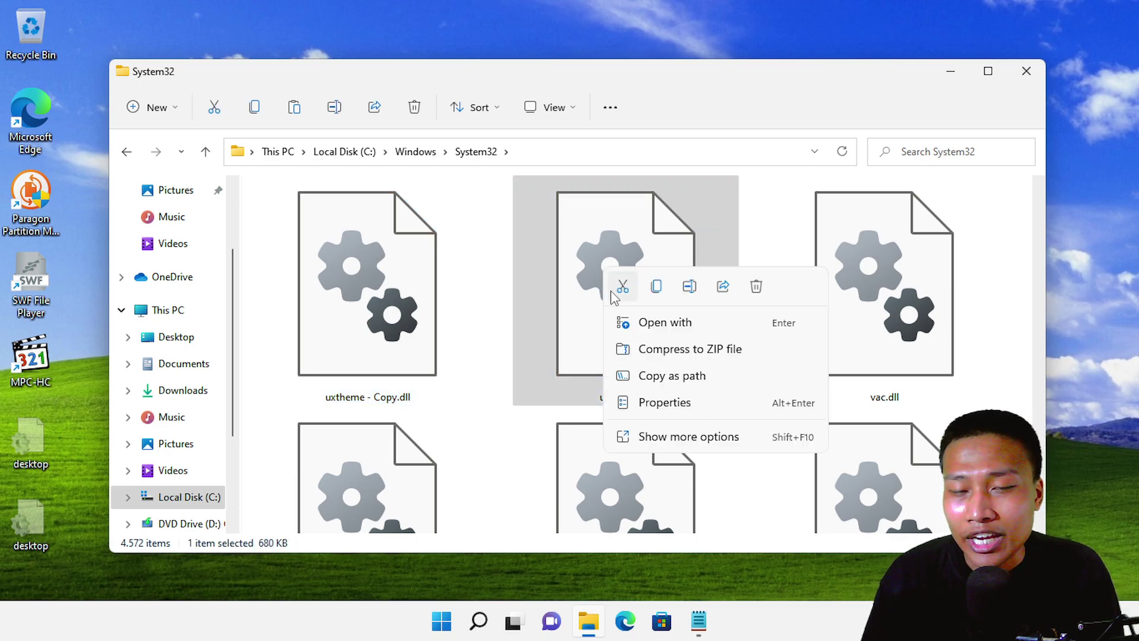
{"action": "key", "text": "Escape"}
{"action": "double_click", "coordinate": [690, 333]}
{"action": "left_click", "coordinate": [493, 324]}
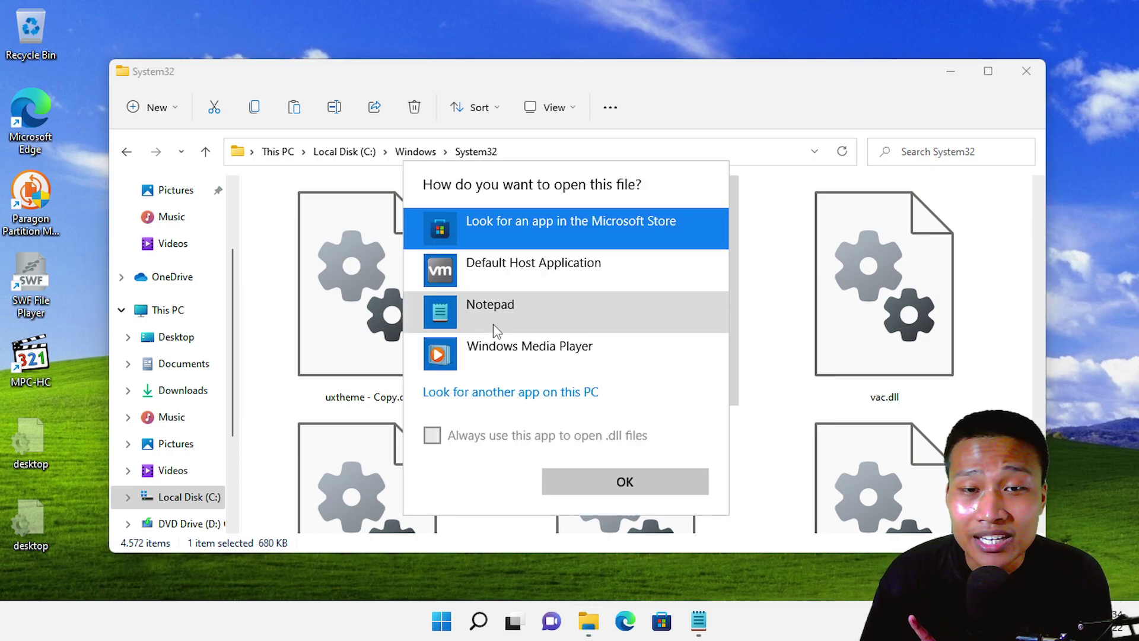
{"action": "left_click", "coordinate": [495, 318]}
{"action": "left_click", "coordinate": [593, 483]}
{"action": "left_click", "coordinate": [595, 486]}
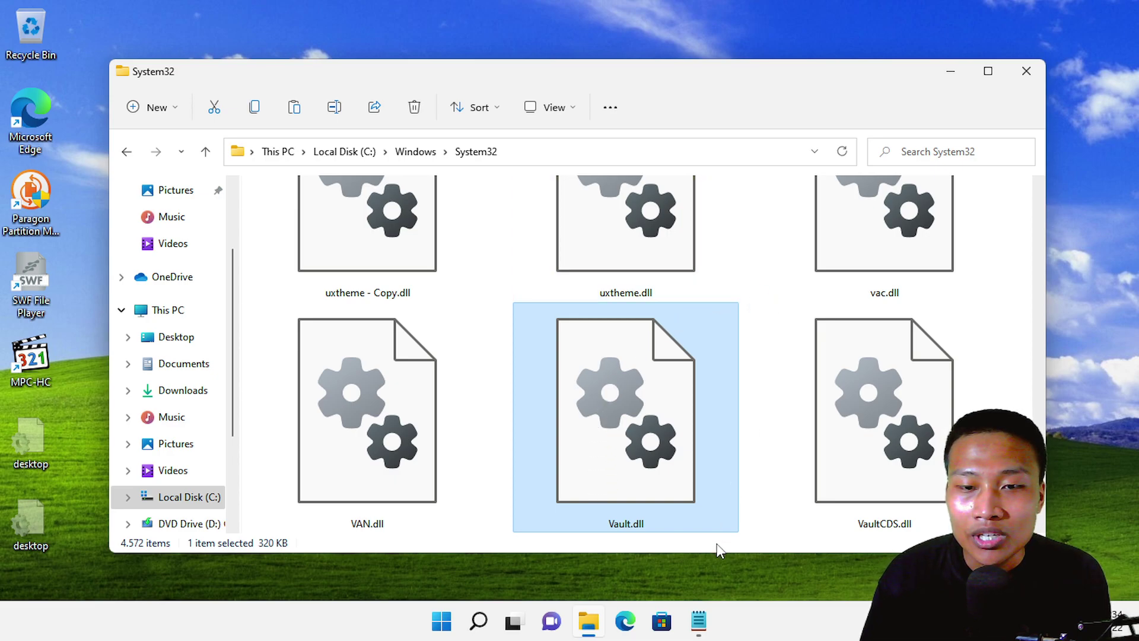
Close the empty Untitled Notepad window and bring the uxtheme.dll window to the front.
{"action": "mouse_move", "coordinate": [698, 620]}
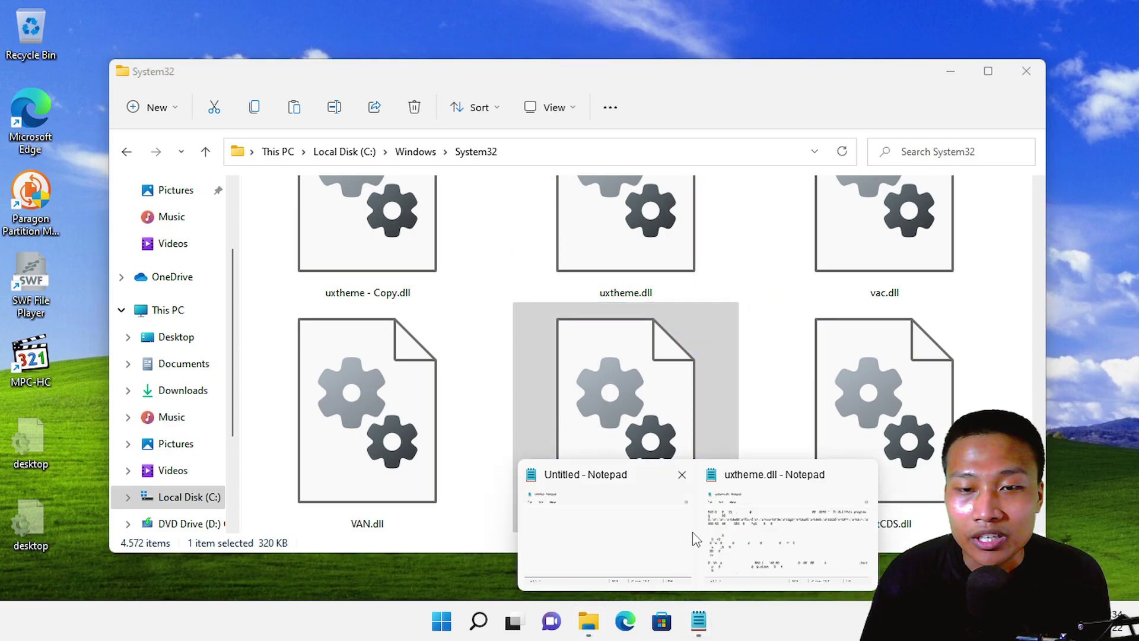
{"action": "left_click", "coordinate": [681, 475]}
{"action": "left_click", "coordinate": [686, 522]}
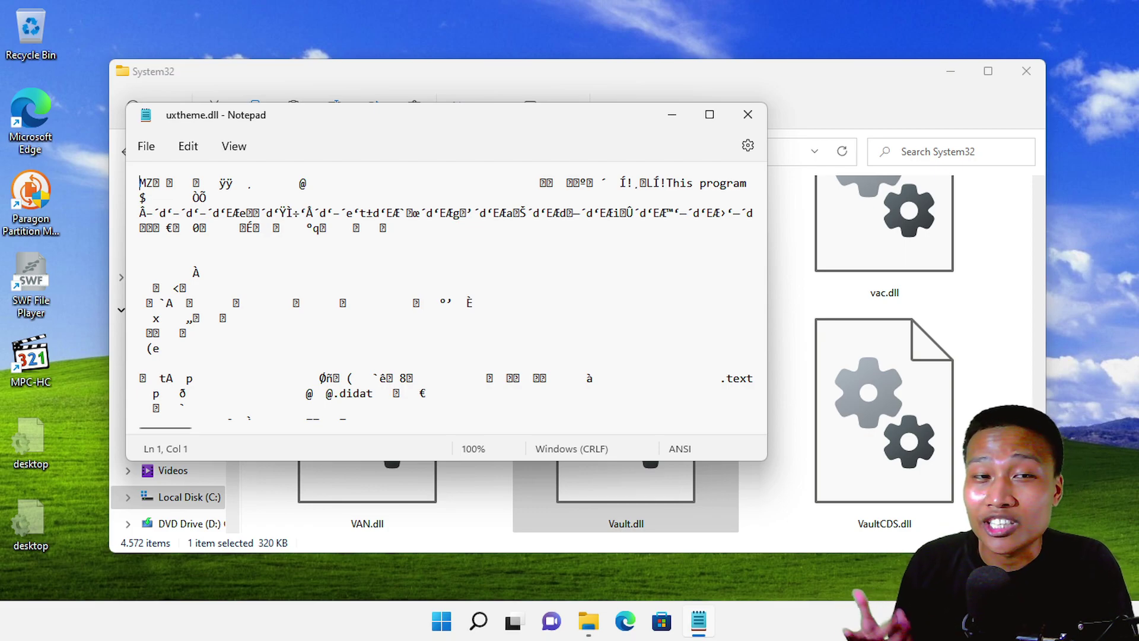
Examine the contents of uxtheme.dll in Notepad, from the encoded opening lines down to the readable theme element names.
{"action": "scroll", "coordinate": [451, 291], "scroll_direction": "down", "scroll_amount": 2}
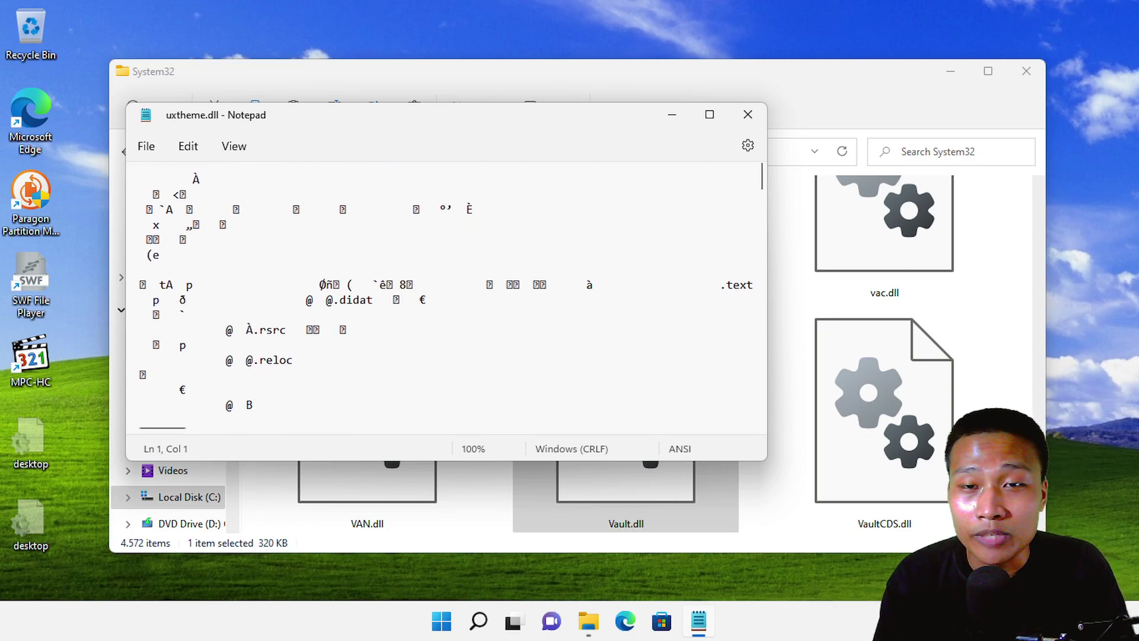
{"action": "scroll", "coordinate": [763, 190], "scroll_direction": "down", "scroll_amount": 10}
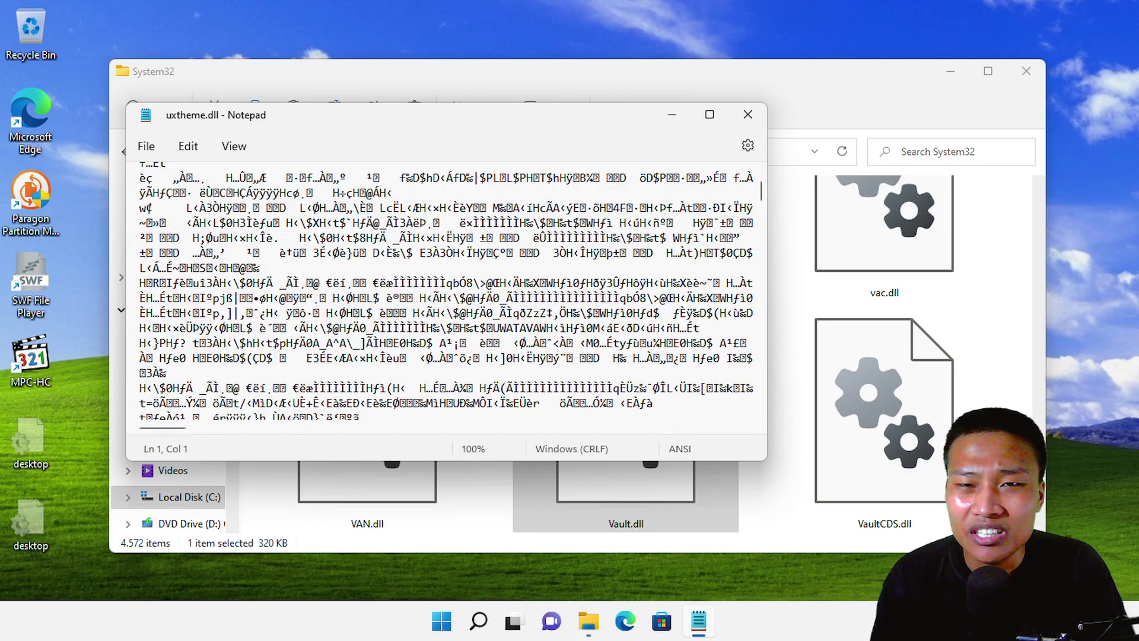
{"action": "scroll", "coordinate": [445, 290], "scroll_direction": "down", "scroll_amount": 10}
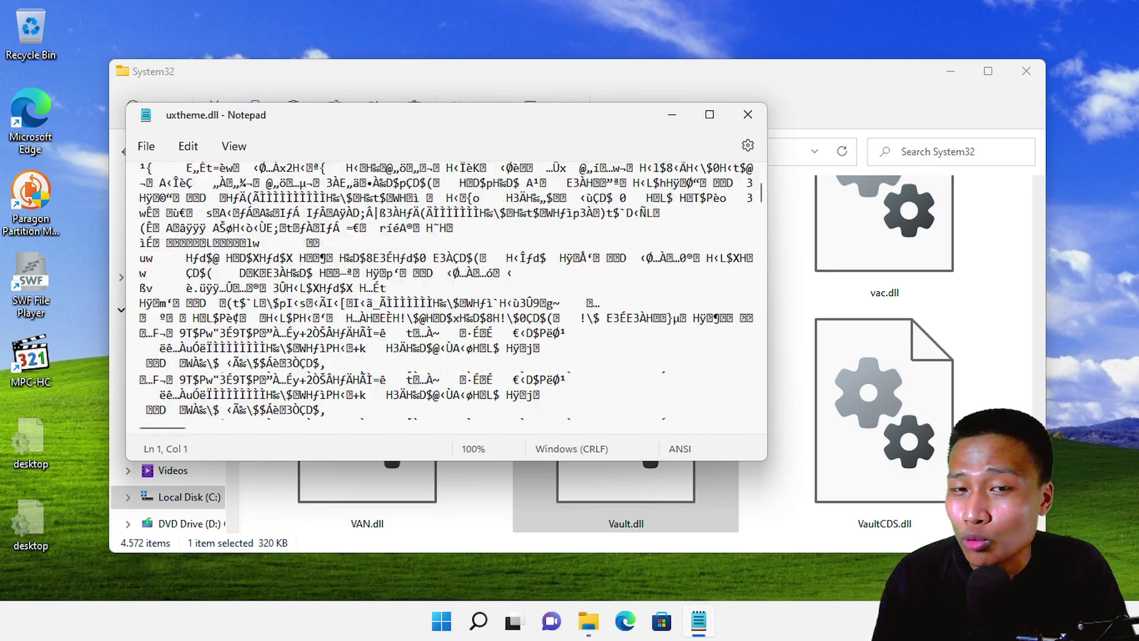
{"action": "scroll", "coordinate": [445, 290], "scroll_direction": "down", "scroll_amount": 10}
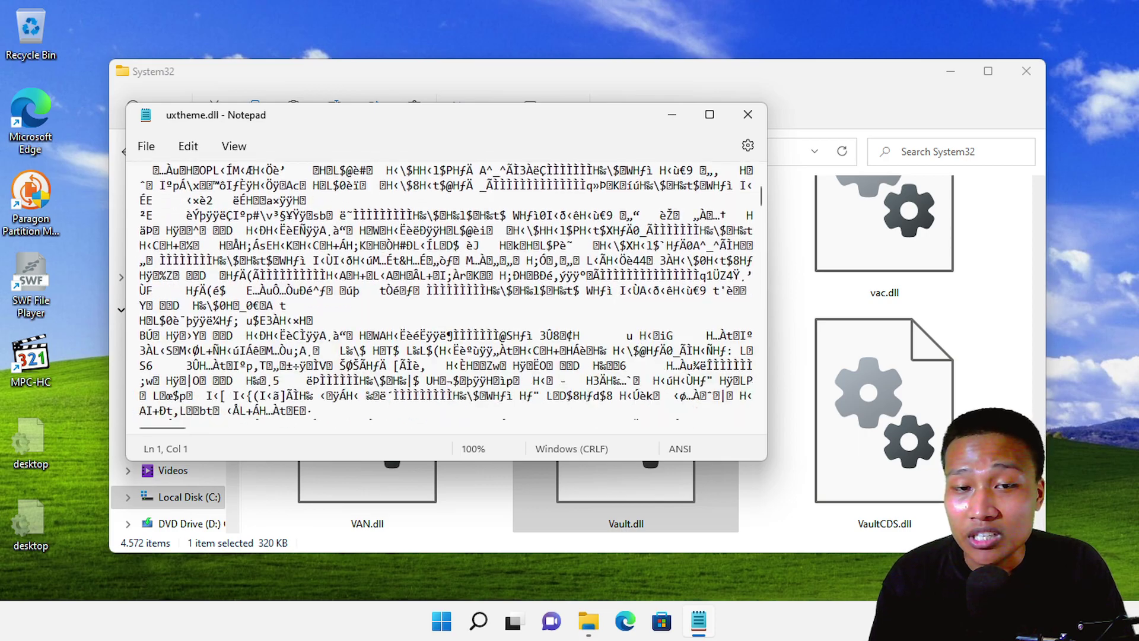
{"action": "scroll", "coordinate": [445, 290], "scroll_direction": "down", "scroll_amount": 10}
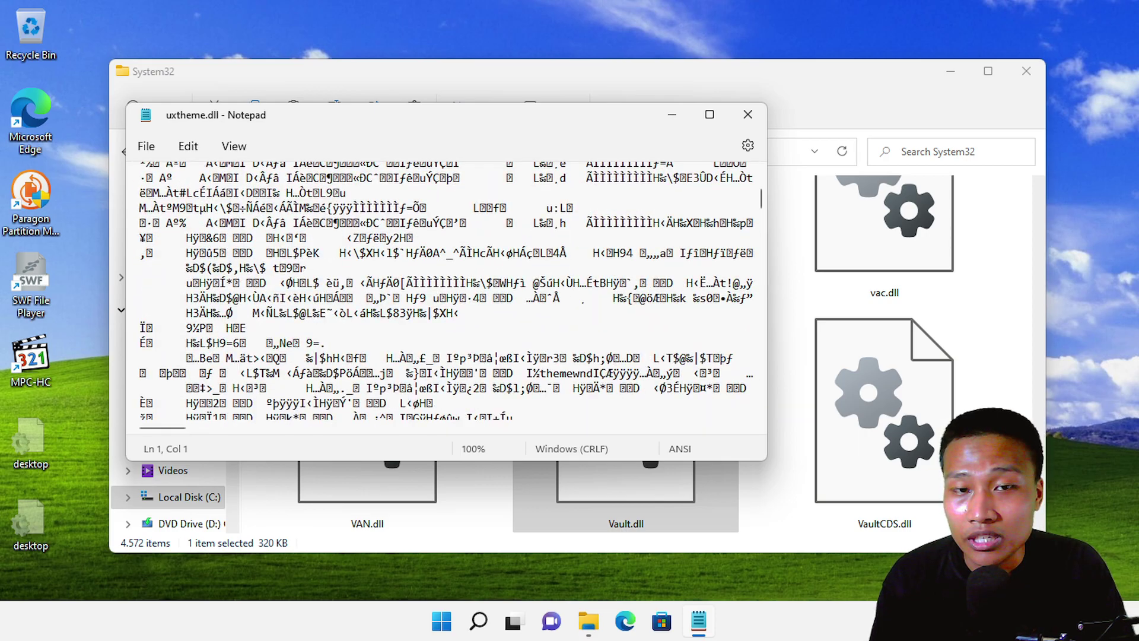
{"action": "scroll", "coordinate": [445, 291], "scroll_direction": "down", "scroll_amount": 10}
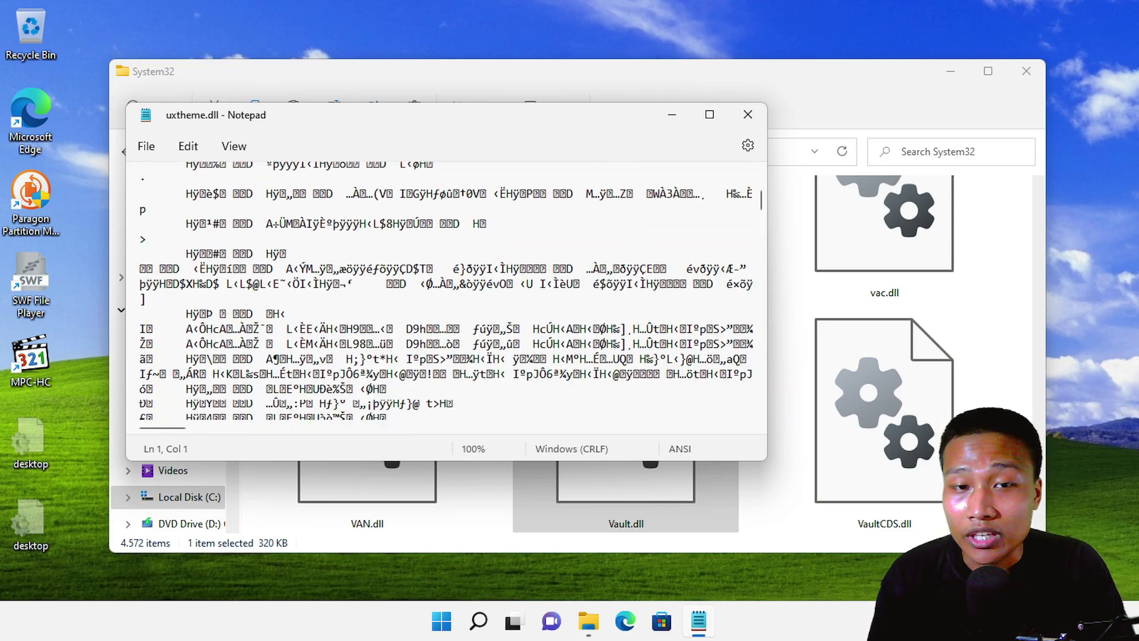
{"action": "scroll", "coordinate": [445, 291], "scroll_direction": "down", "scroll_amount": 10}
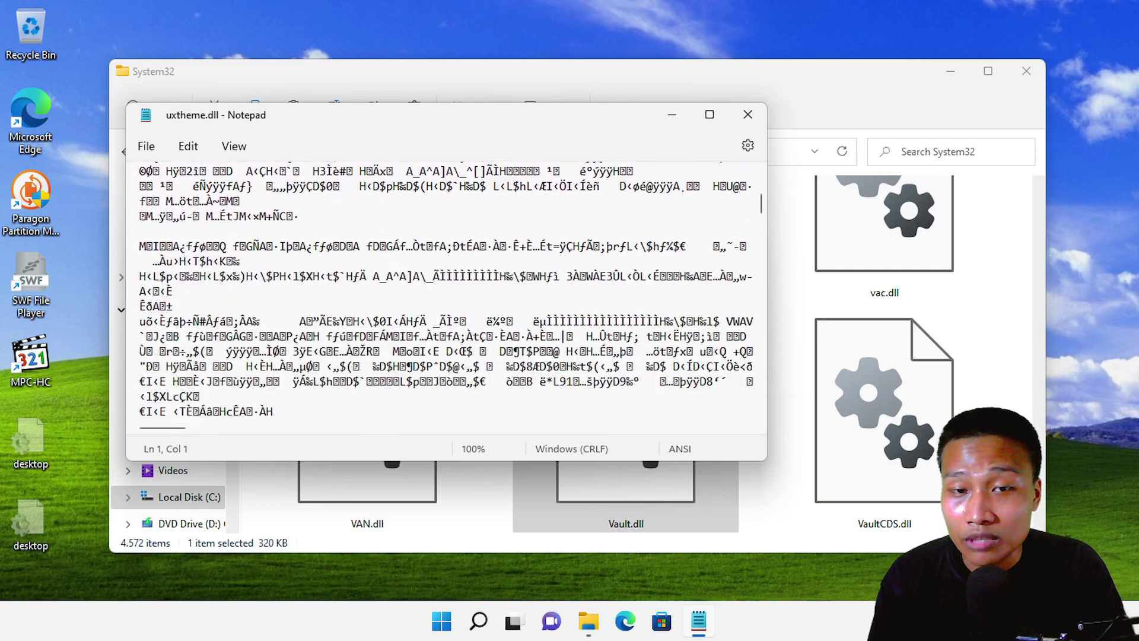
{"action": "scroll", "coordinate": [445, 291], "scroll_direction": "down", "scroll_amount": 10}
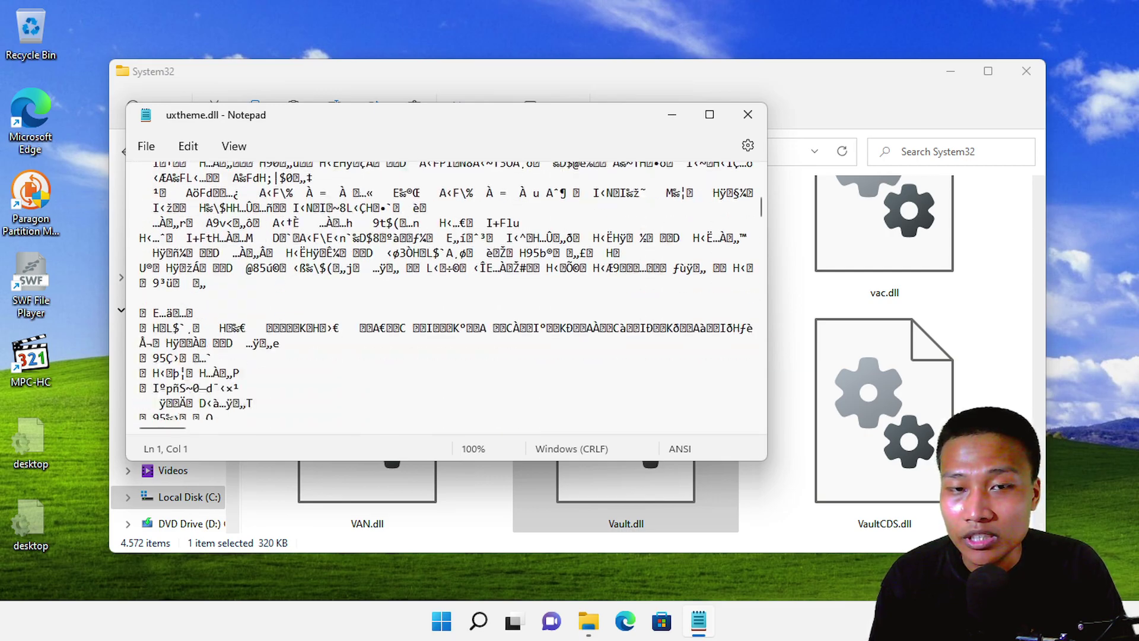
{"action": "scroll", "coordinate": [445, 291], "scroll_direction": "down", "scroll_amount": 10}
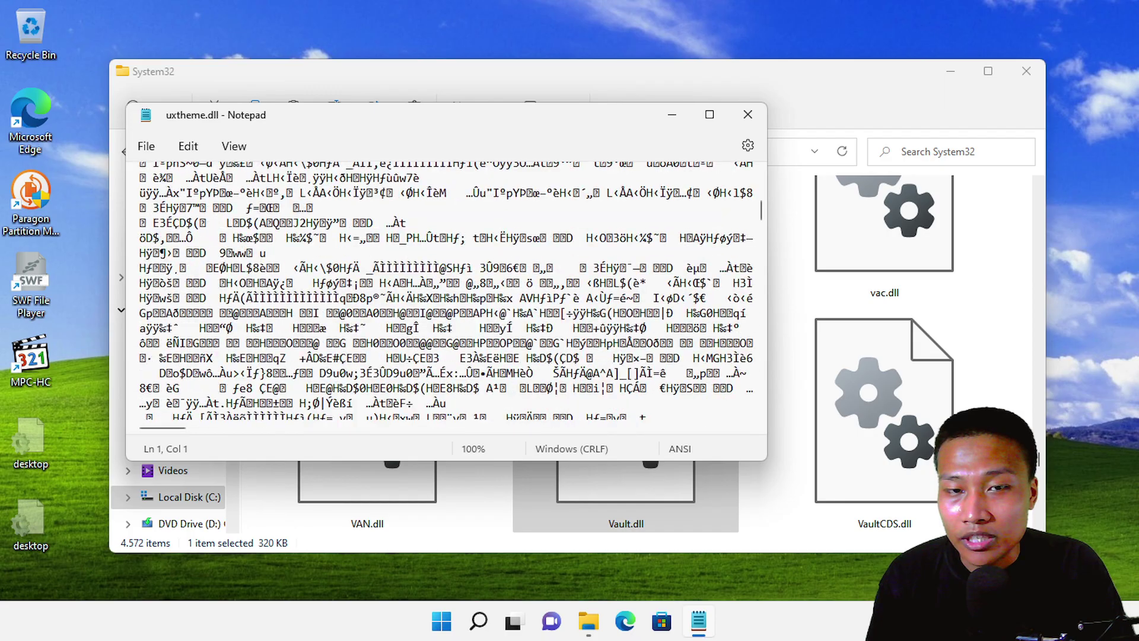
{"action": "scroll", "coordinate": [445, 291], "scroll_direction": "down", "scroll_amount": 10}
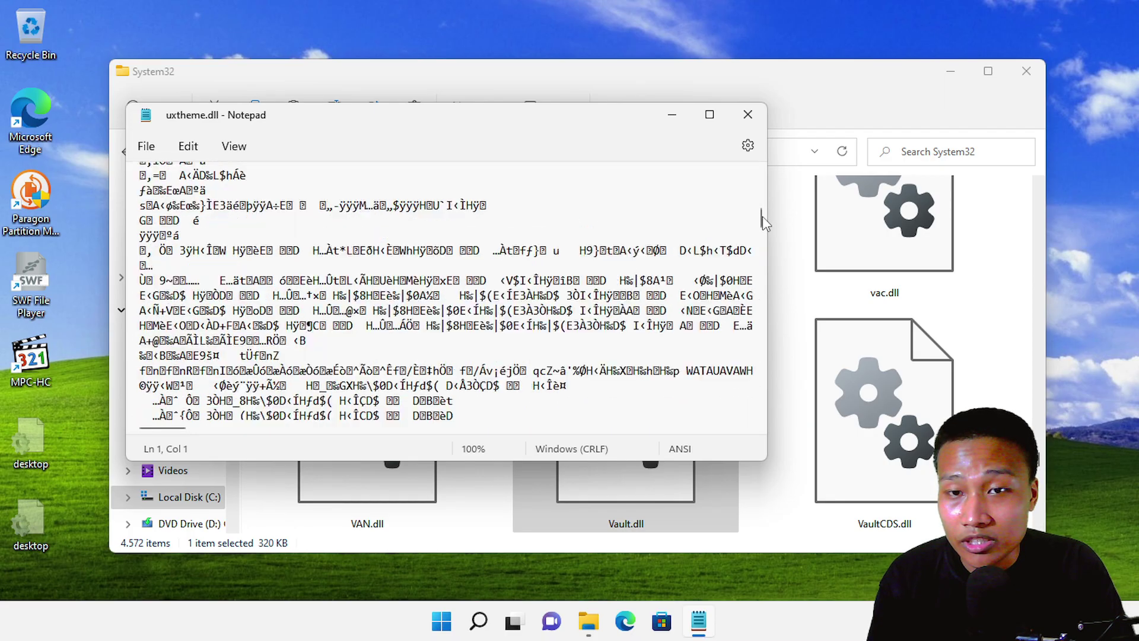
{"action": "left_click_drag", "start_coordinate": [765, 224], "coordinate": [771, 322]}
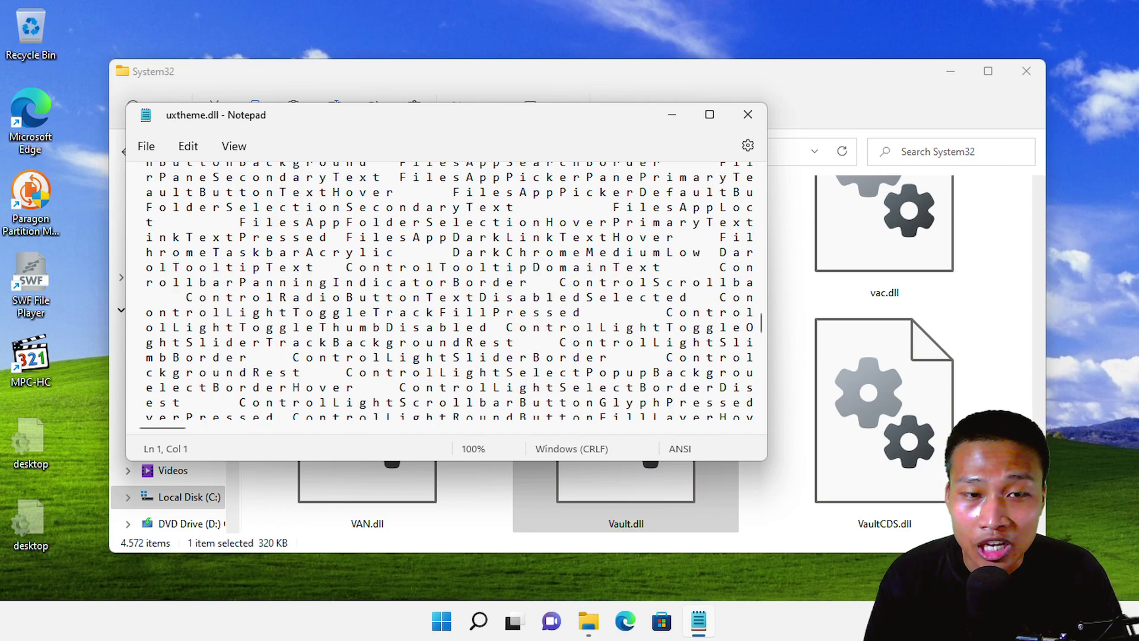
Select the entry ControlLightSliderBorder among the theme element names in uxtheme.dll.
{"action": "left_click_drag", "start_coordinate": [293, 358], "coordinate": [326, 357]}
{"action": "key", "text": "shift+Right"}
{"action": "key", "text": "shift+Right"}
{"action": "key", "text": "shift+Right"}
{"action": "key", "text": "shift+Right"}
{"action": "key", "text": "shift+Right"}
{"action": "key", "text": "shift+Right"}
{"action": "key", "text": "shift+Right"}
{"action": "key", "text": "shift+Right"}
{"action": "key", "text": "shift+Right"}
{"action": "key", "text": "shift+Right"}
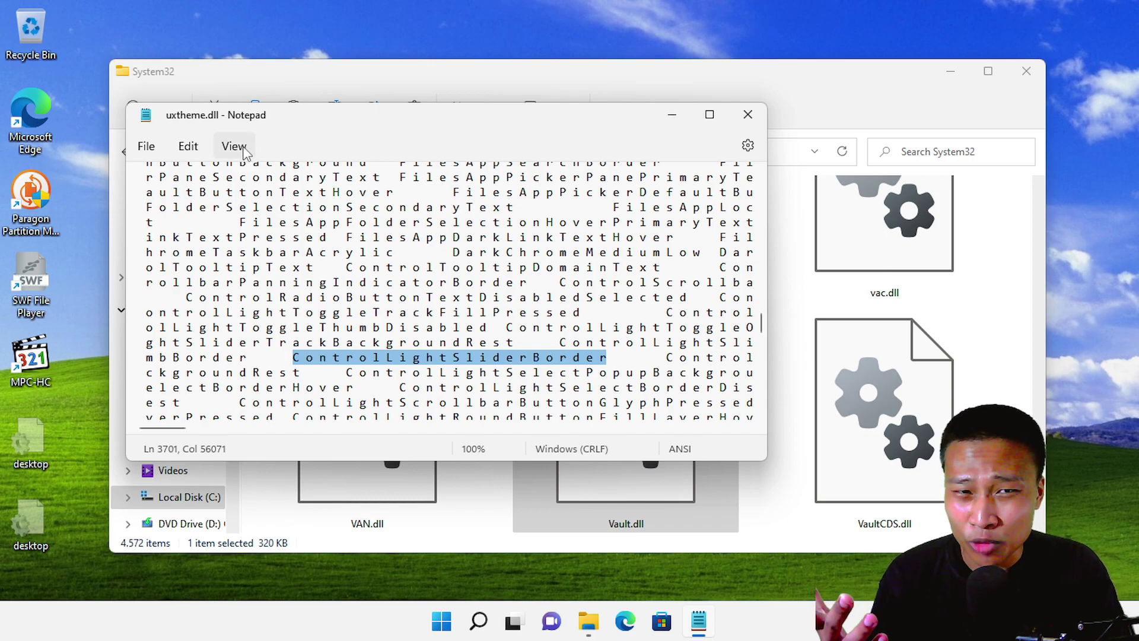
{"action": "left_click", "coordinate": [189, 146]}
{"action": "left_click", "coordinate": [162, 148]}
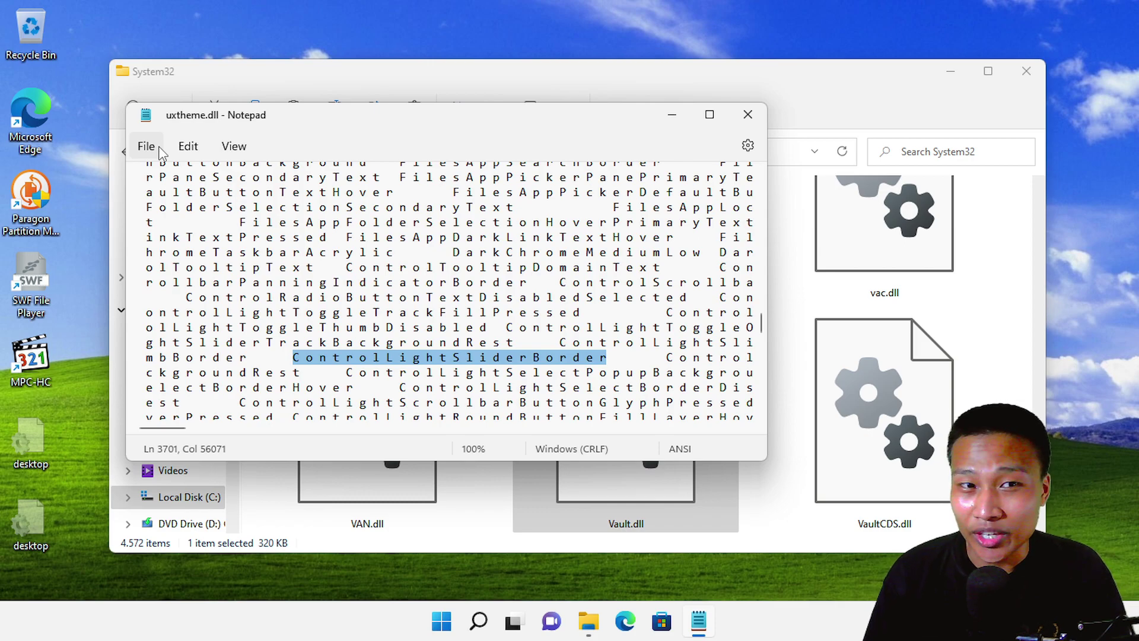
Insert the text "apaajaboleh" in the blank stretch after the @ character on the first line of uxtheme.dll.
{"action": "scroll", "coordinate": [450, 291], "scroll_direction": "up", "scroll_amount": 2}
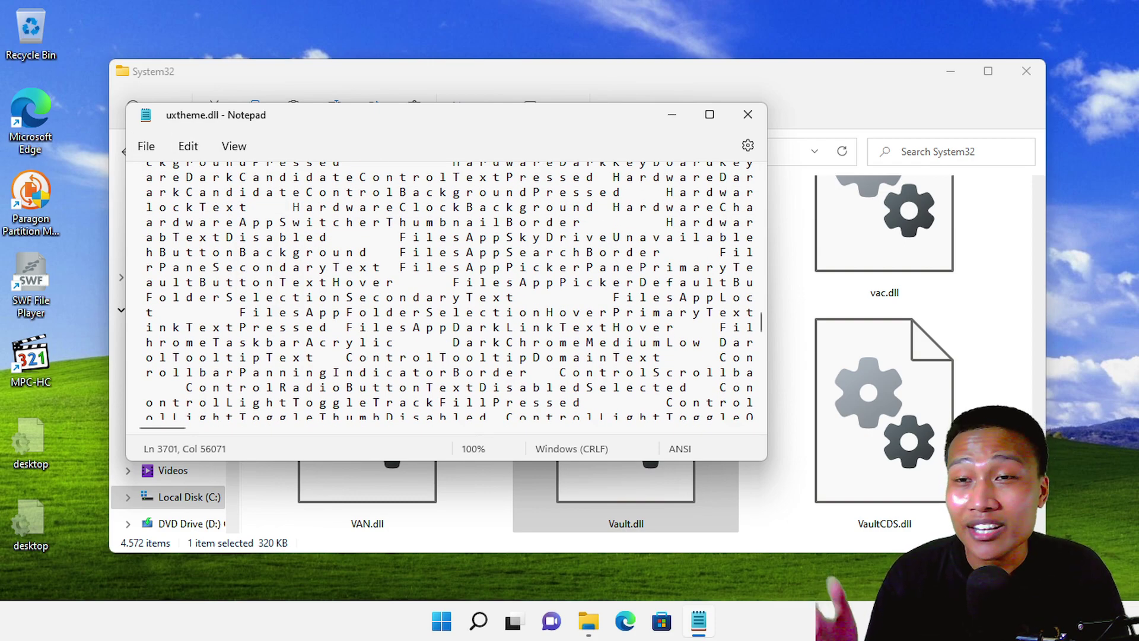
{"action": "left_click_drag", "start_coordinate": [762, 325], "coordinate": [758, 178]}
{"action": "left_click", "coordinate": [439, 182]}
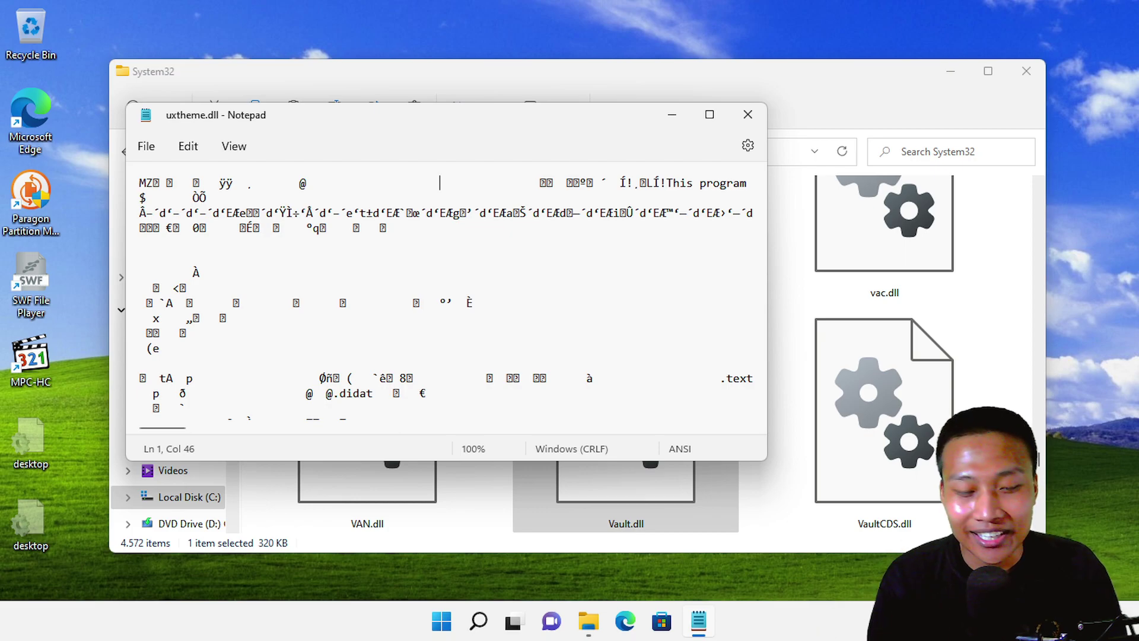
{"action": "type", "text": "apaajabole"}
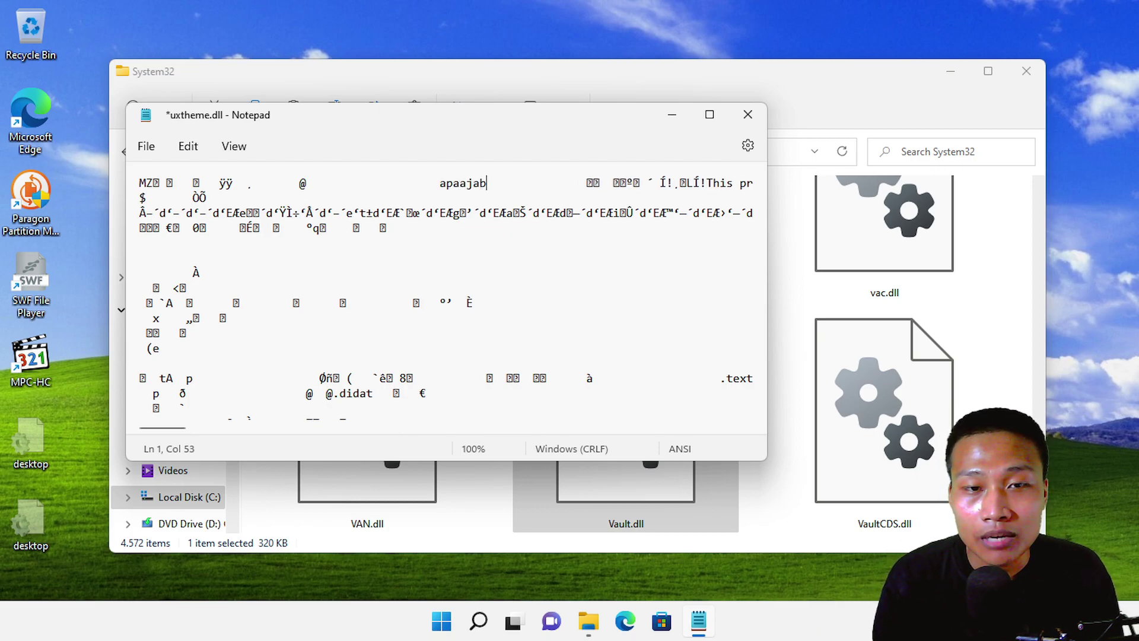
{"action": "type", "text": "h"}
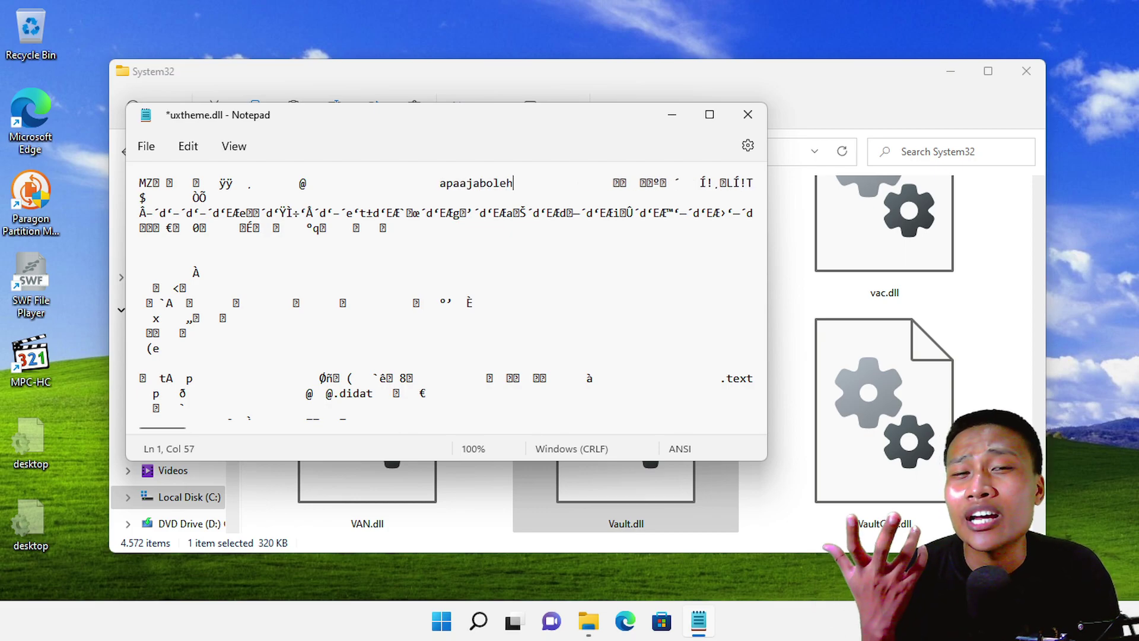
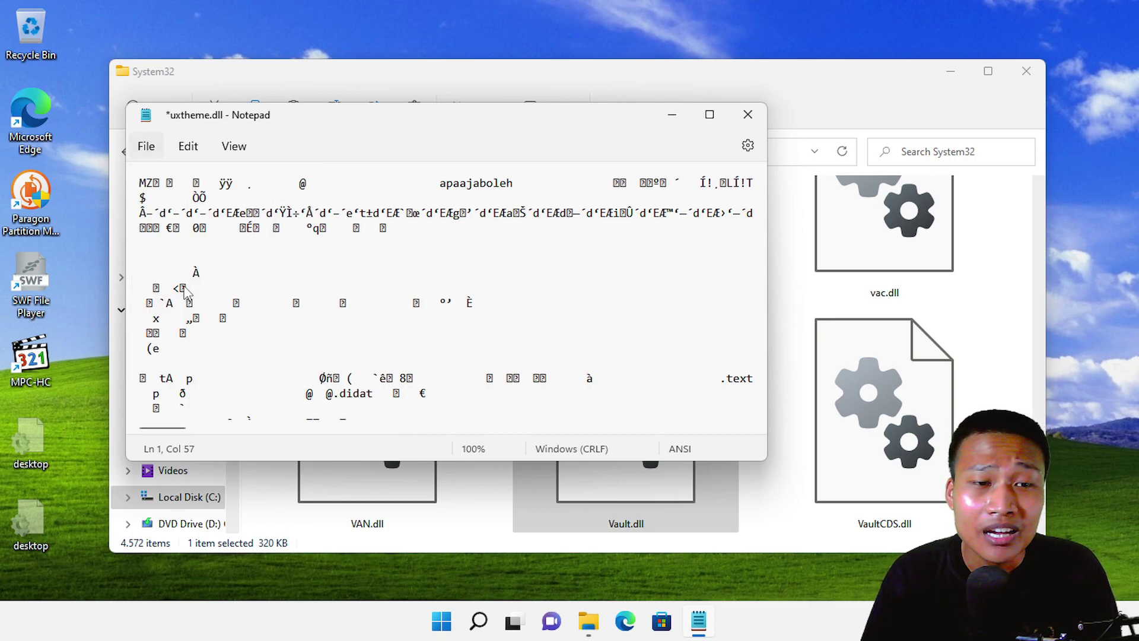
Save the edited file to the Desktop as uxtheme.dll with the All files type and ANSI encoding, and close Notepad.
{"action": "key", "text": "ctrl+shift+s"}
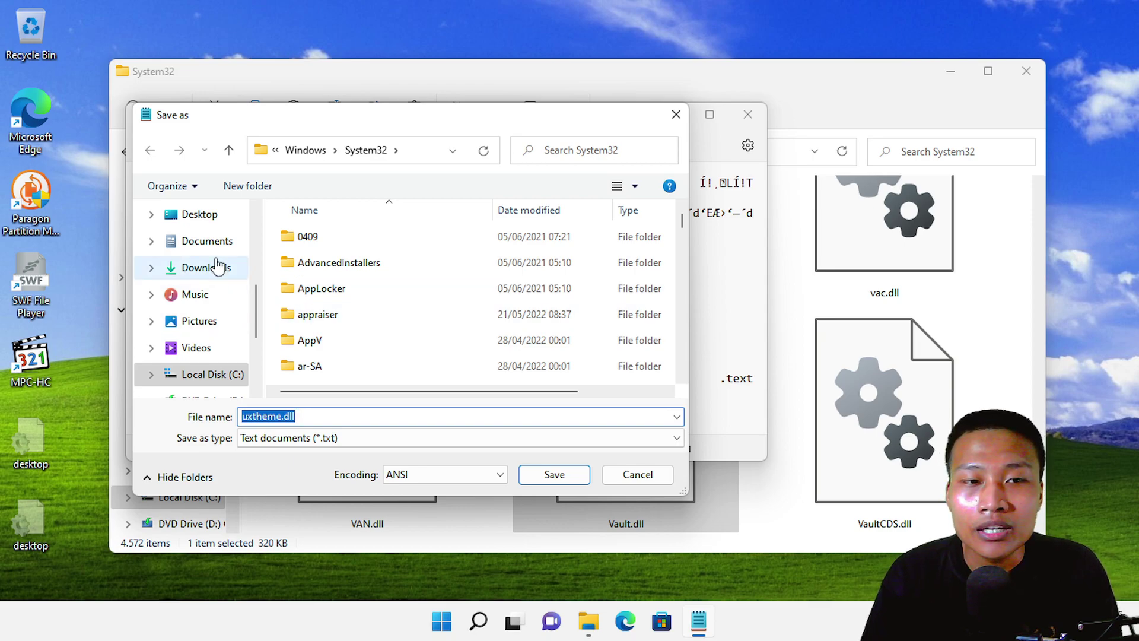
{"action": "left_click", "coordinate": [218, 218]}
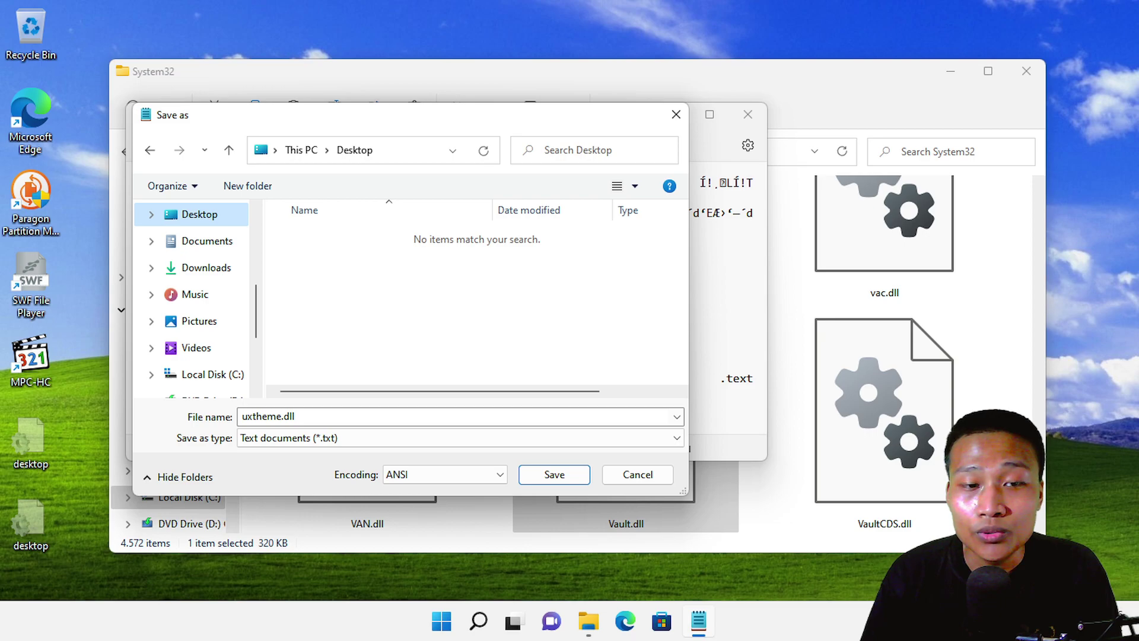
{"action": "left_click", "coordinate": [314, 438]}
{"action": "left_click", "coordinate": [288, 467]}
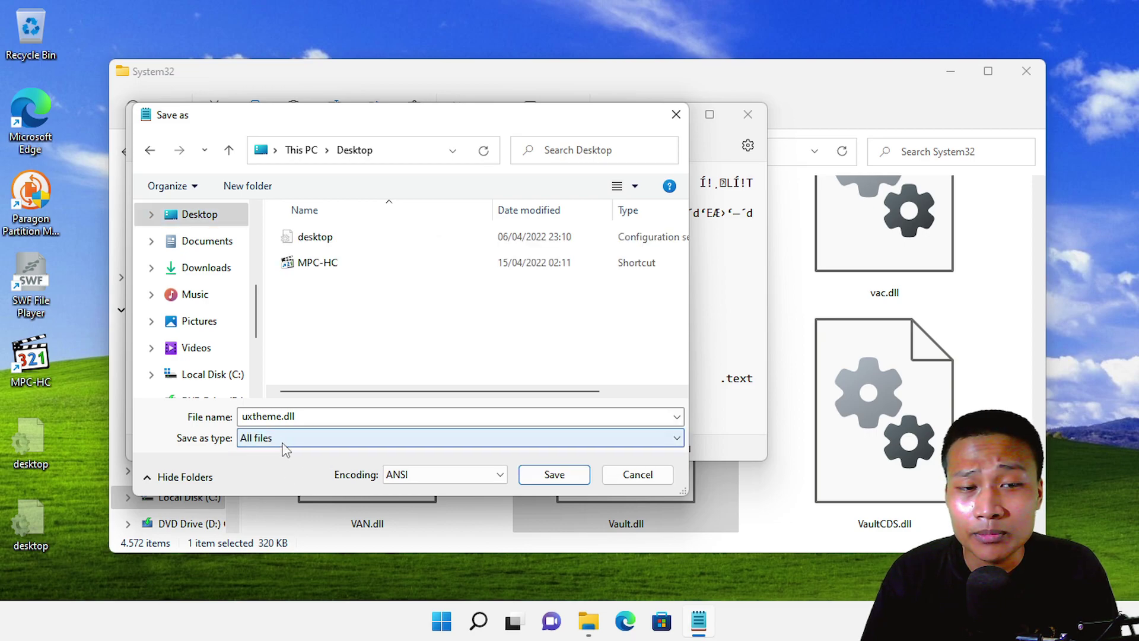
{"action": "left_click", "coordinate": [538, 478]}
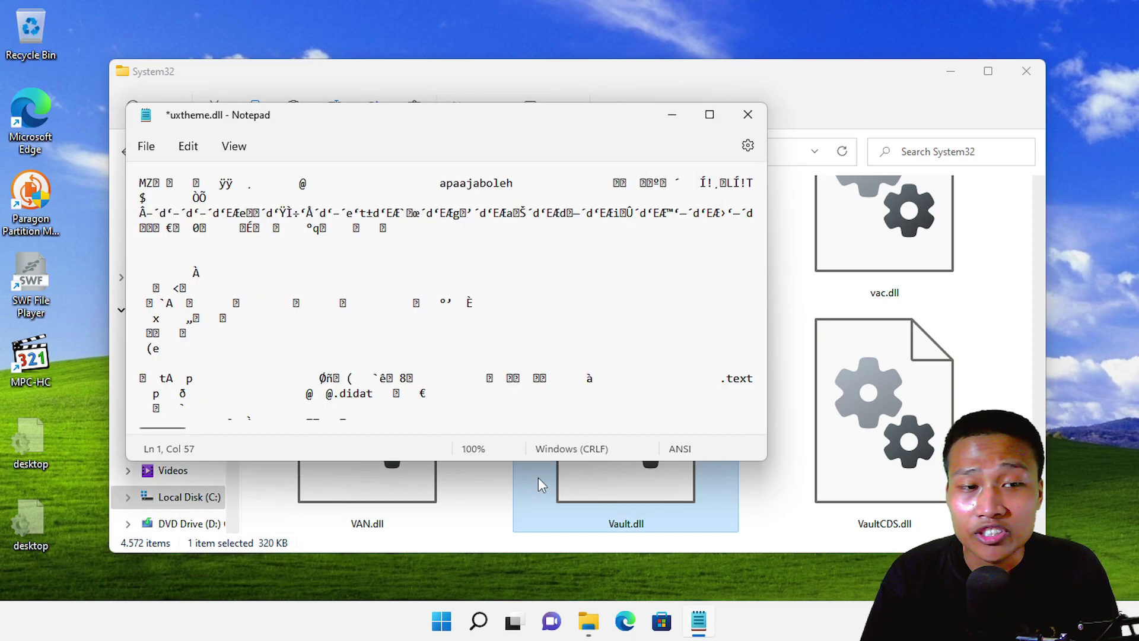
{"action": "left_click", "coordinate": [747, 115]}
Move uxtheme.dll from the Desktop into System32, replacing the existing file with administrator permission, and close the System32 window.
{"action": "double_click", "coordinate": [94, 29]}
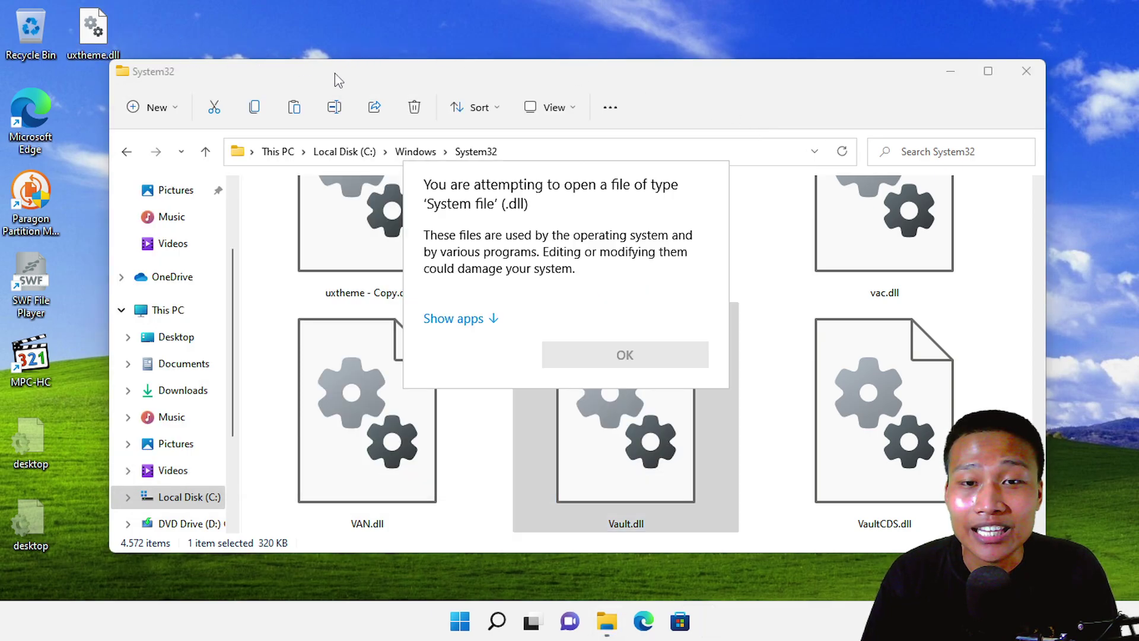
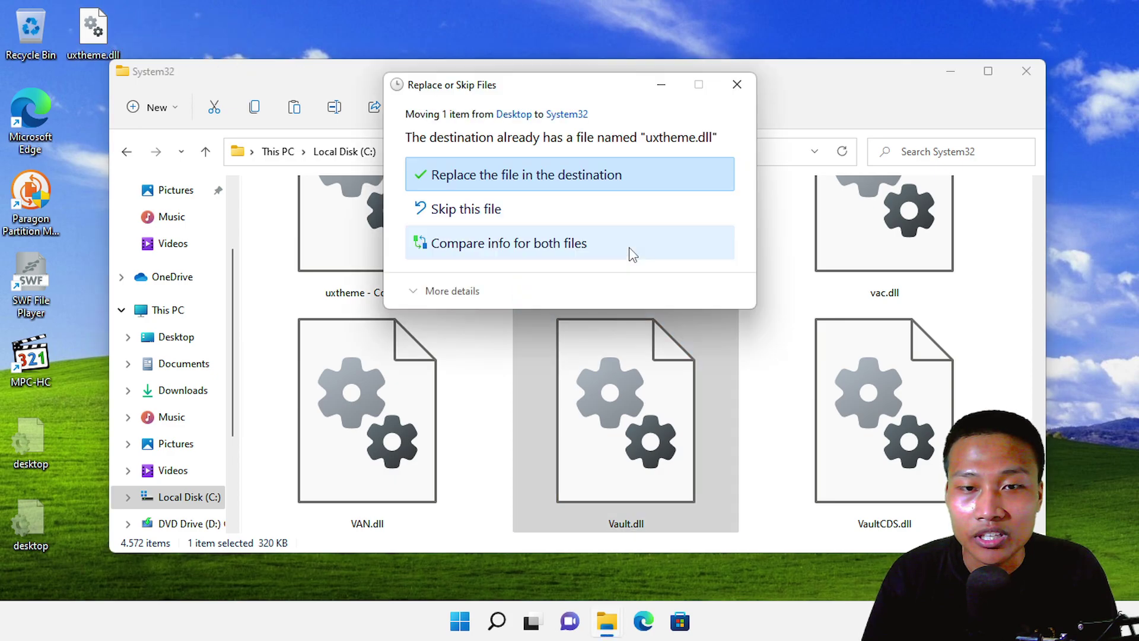
{"action": "left_click", "coordinate": [569, 177]}
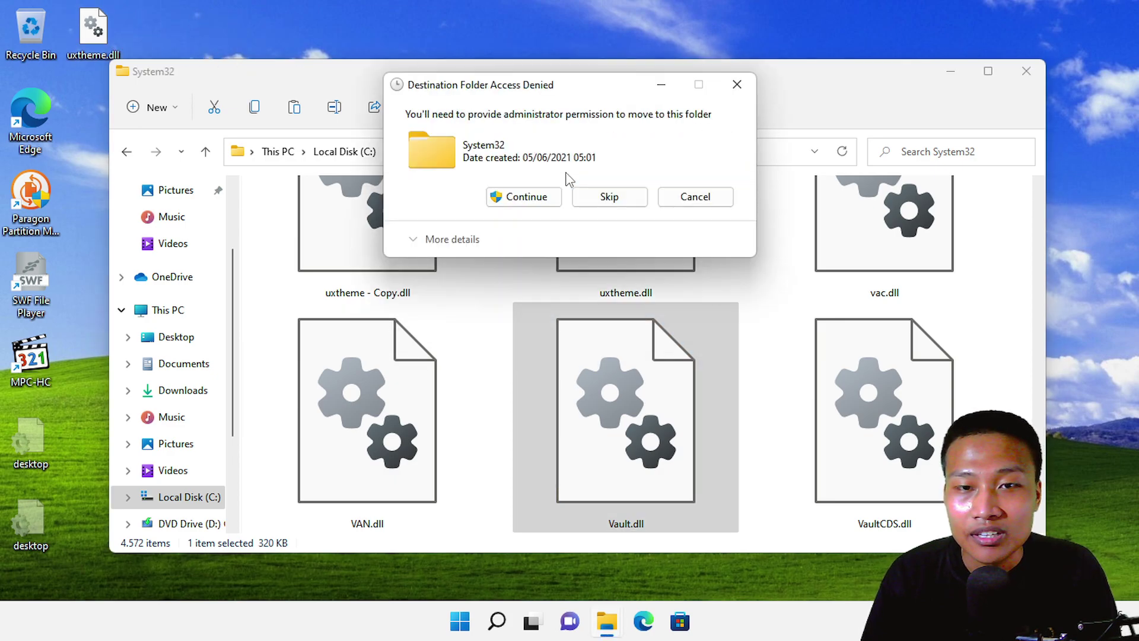
{"action": "left_click", "coordinate": [549, 198]}
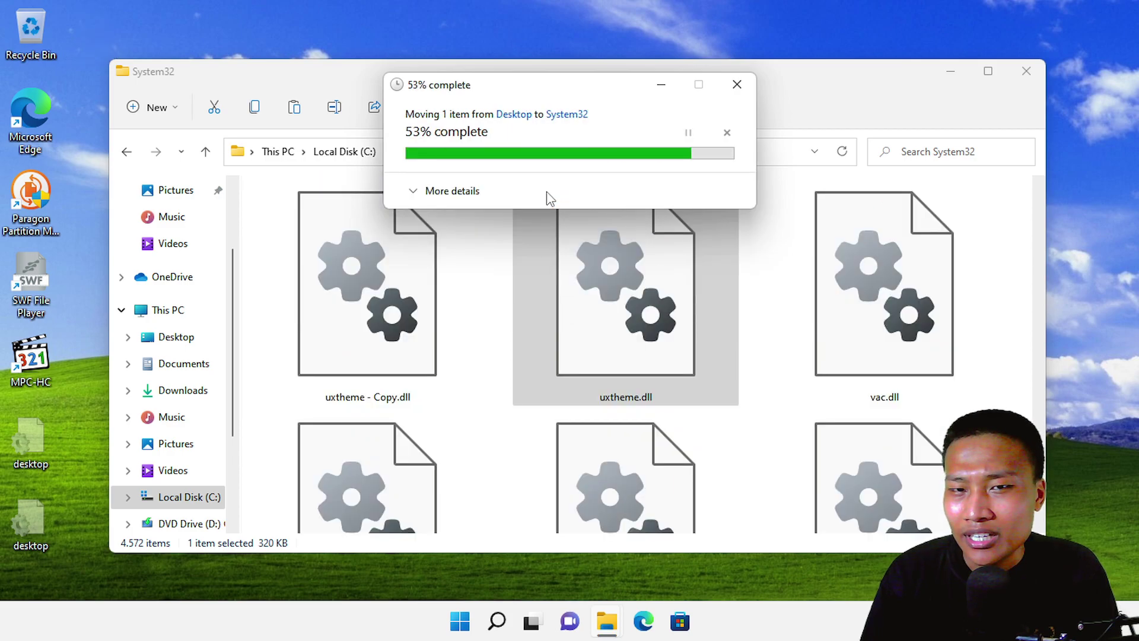
{"action": "left_click", "coordinate": [1038, 73]}
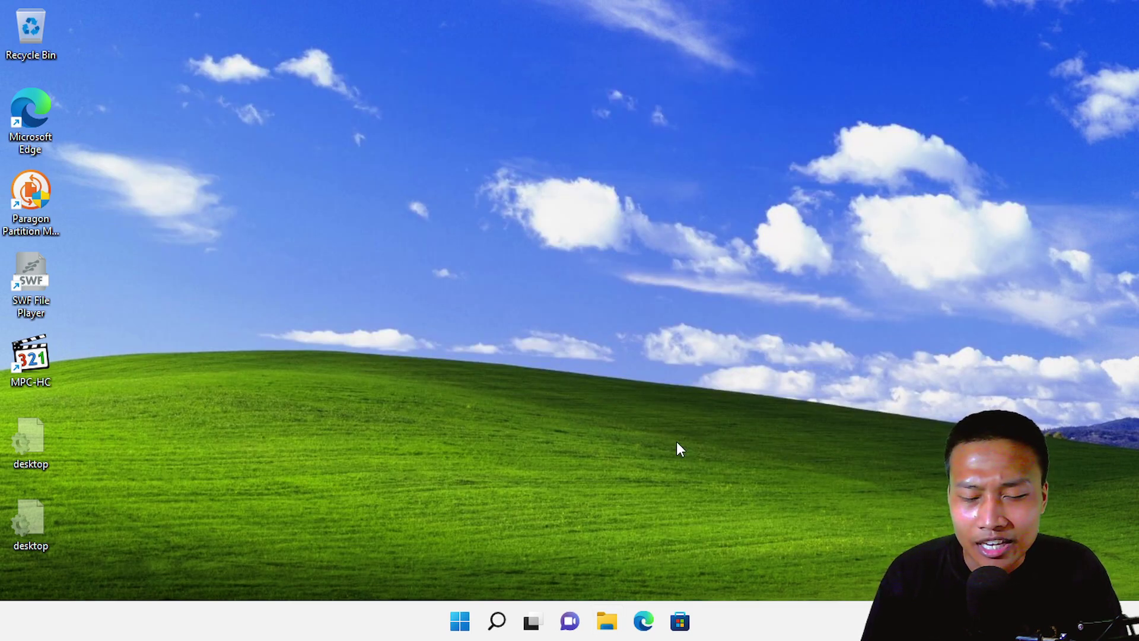
Try to launch Notepad from the full app list to test the replaced uxtheme.dll, and dismiss the error dialog.
{"action": "left_click", "coordinate": [461, 621]}
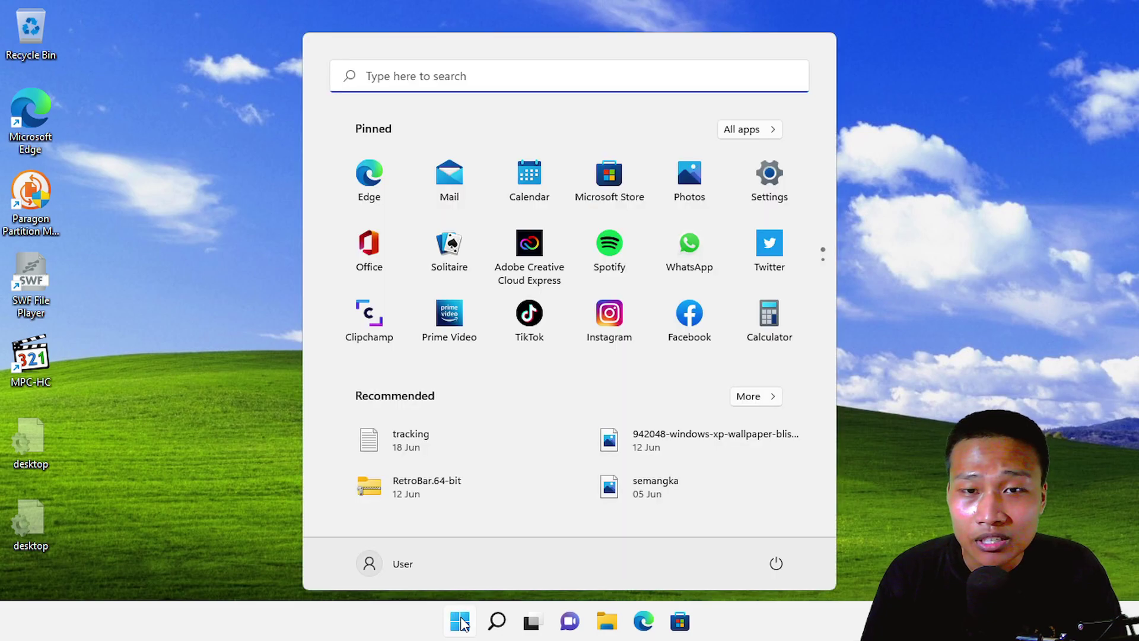
{"action": "left_click", "coordinate": [763, 130]}
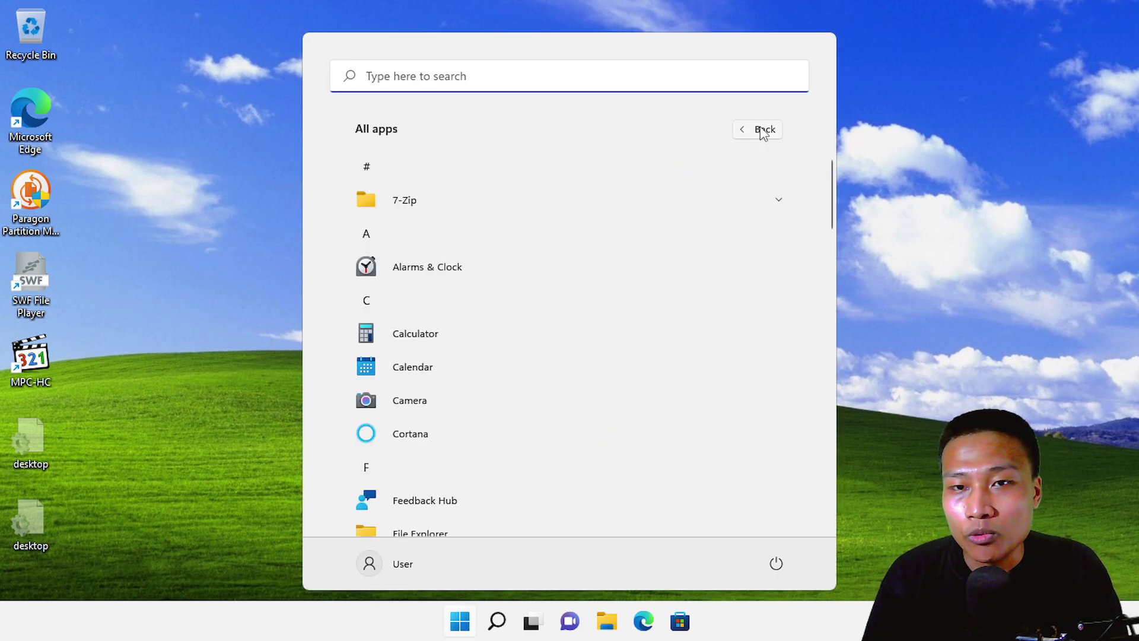
{"action": "scroll", "coordinate": [560, 333], "scroll_direction": "down", "scroll_amount": 5}
{"action": "scroll", "coordinate": [557, 327], "scroll_direction": "down", "scroll_amount": 5}
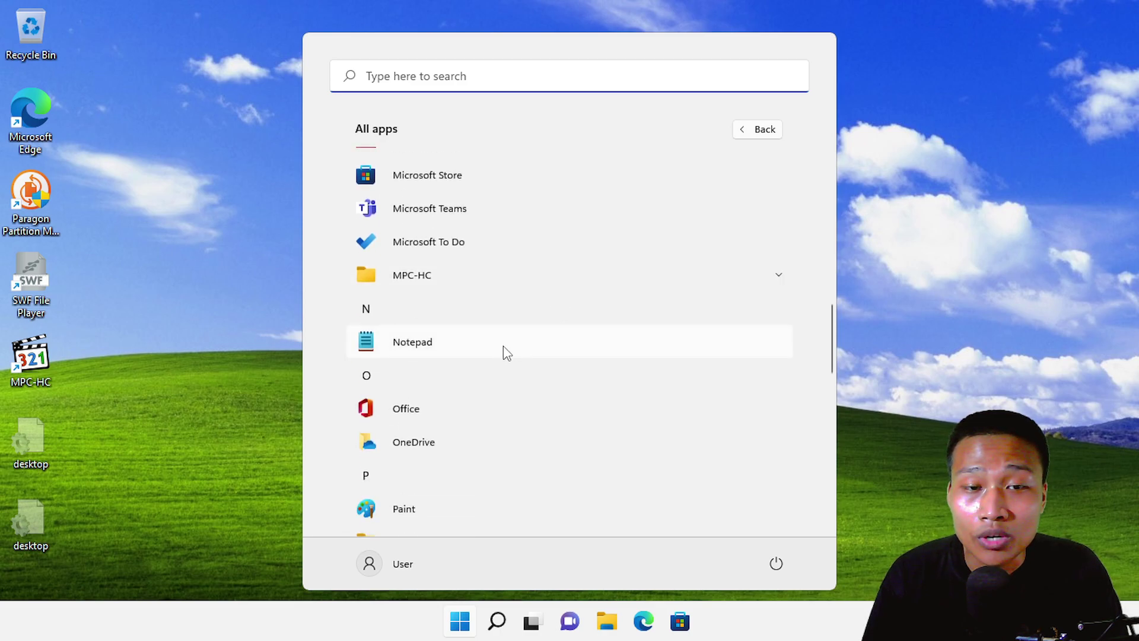
{"action": "left_click", "coordinate": [506, 353]}
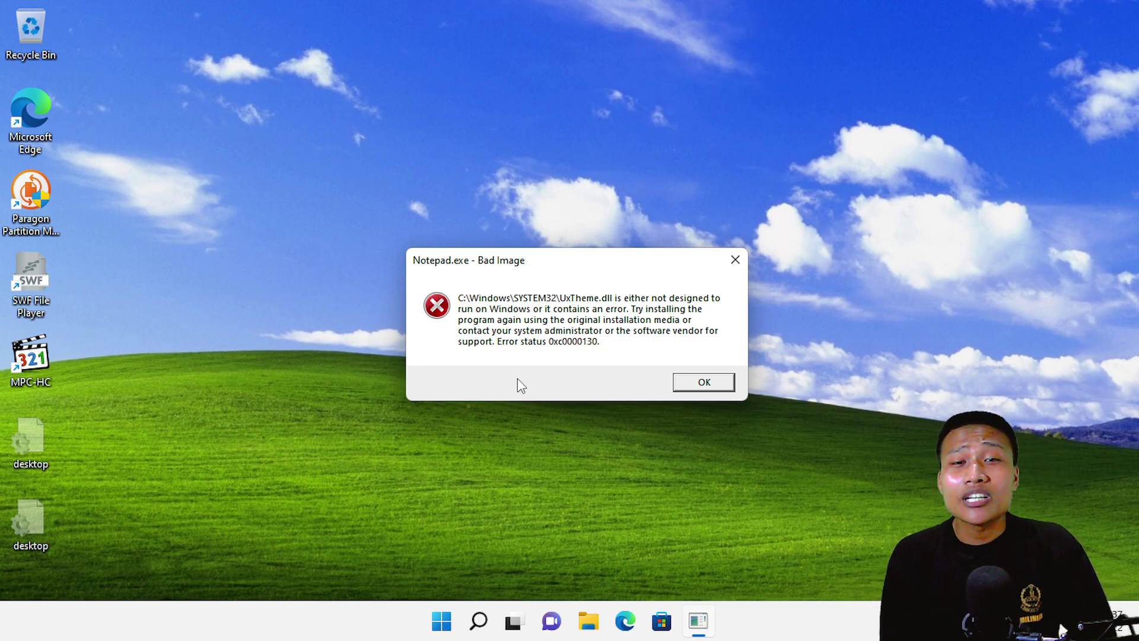
{"action": "left_click", "coordinate": [722, 387]}
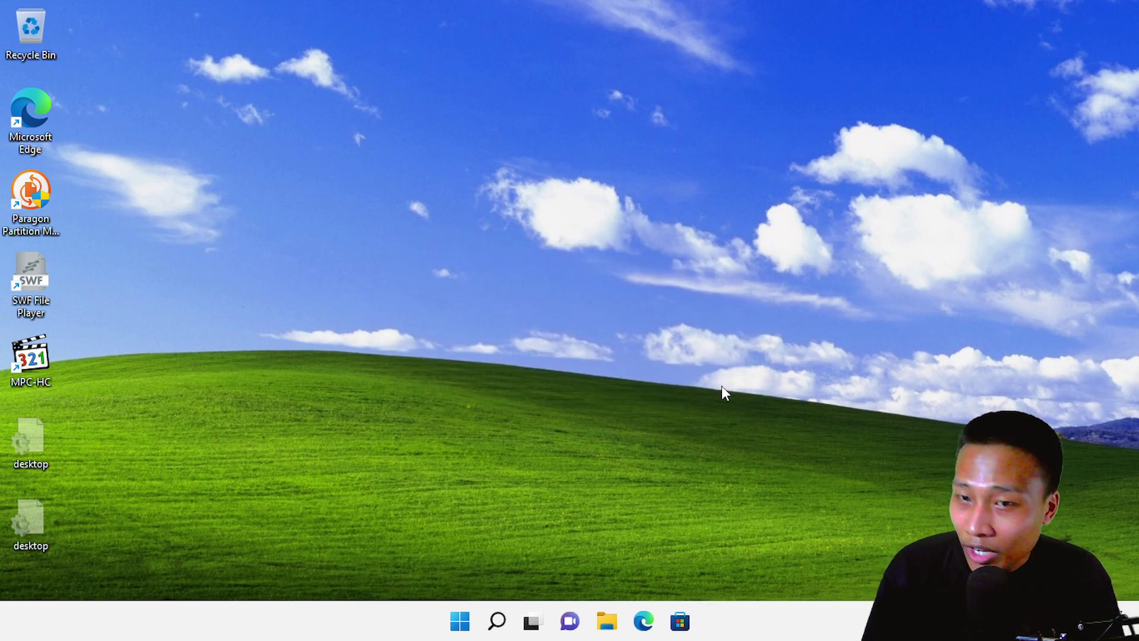
Try to launch Settings from the full app list with the replaced uxtheme.dll, and dismiss the error dialog.
{"action": "left_click", "coordinate": [460, 621]}
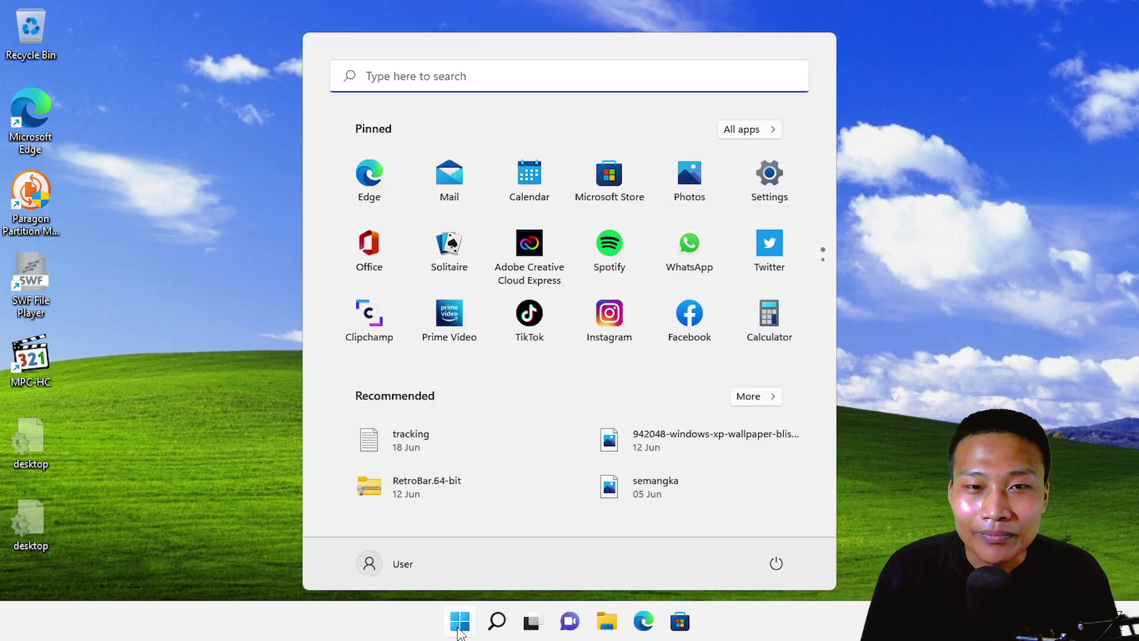
{"action": "left_click", "coordinate": [742, 129]}
{"action": "scroll", "coordinate": [527, 310], "scroll_direction": "down", "scroll_amount": 10}
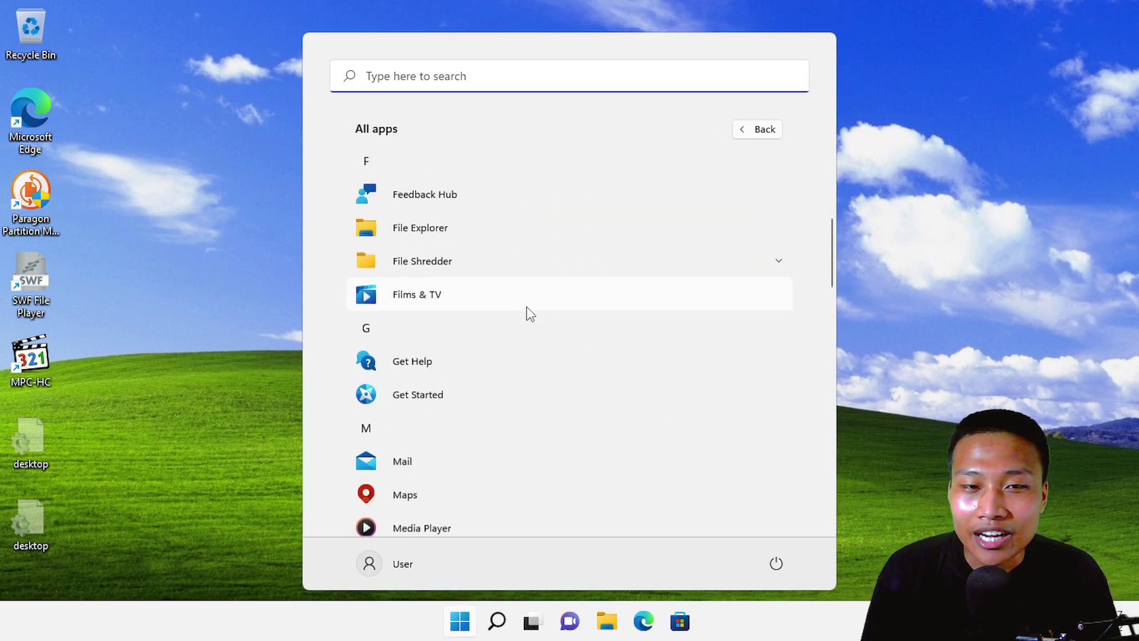
{"action": "scroll", "coordinate": [529, 313], "scroll_direction": "down", "scroll_amount": 2}
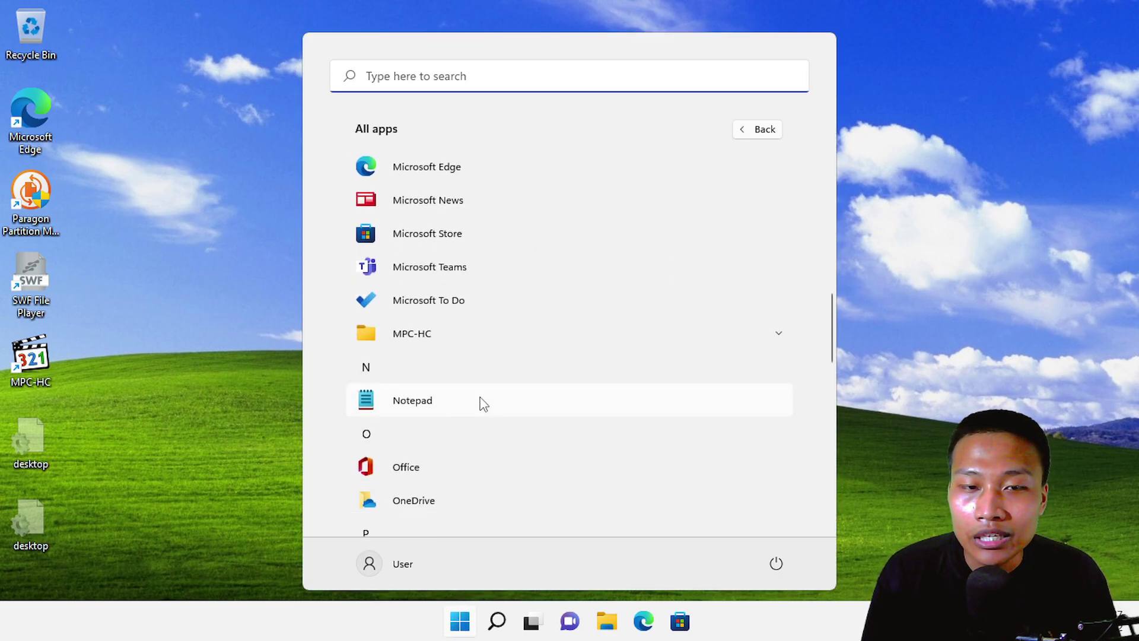
{"action": "scroll", "coordinate": [483, 403], "scroll_direction": "down", "scroll_amount": 6}
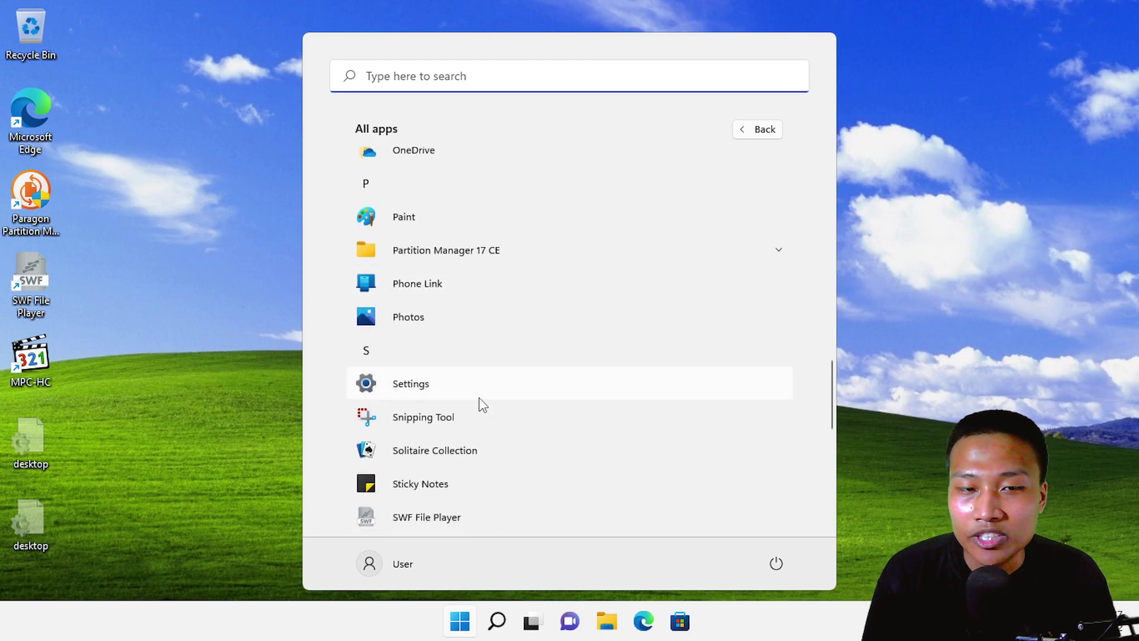
{"action": "left_click", "coordinate": [516, 381]}
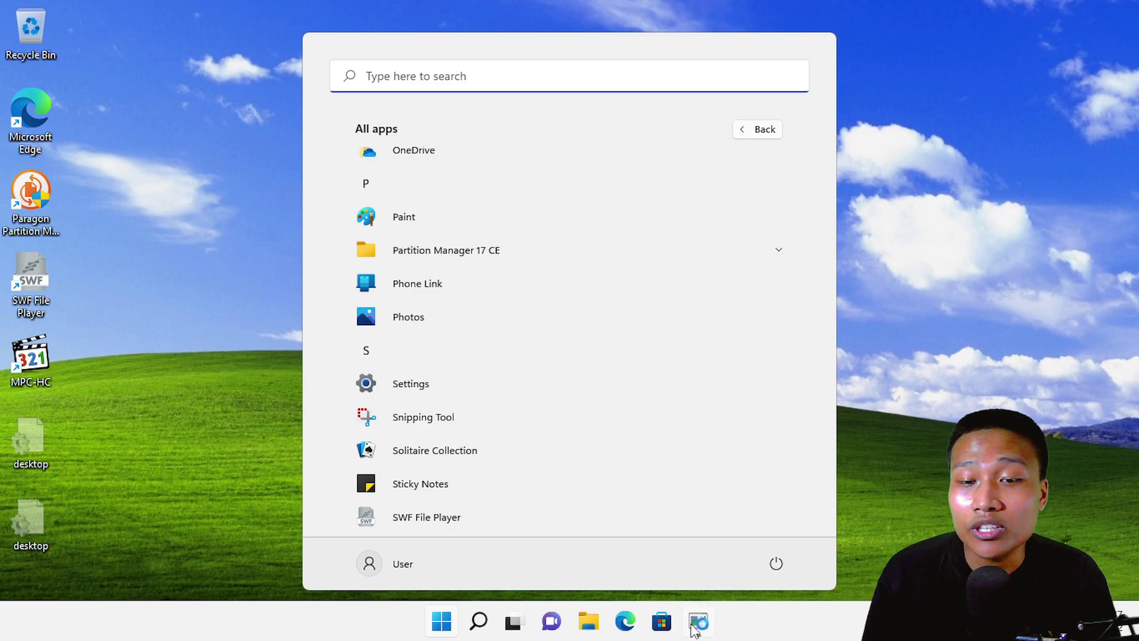
{"action": "left_click", "coordinate": [451, 626]}
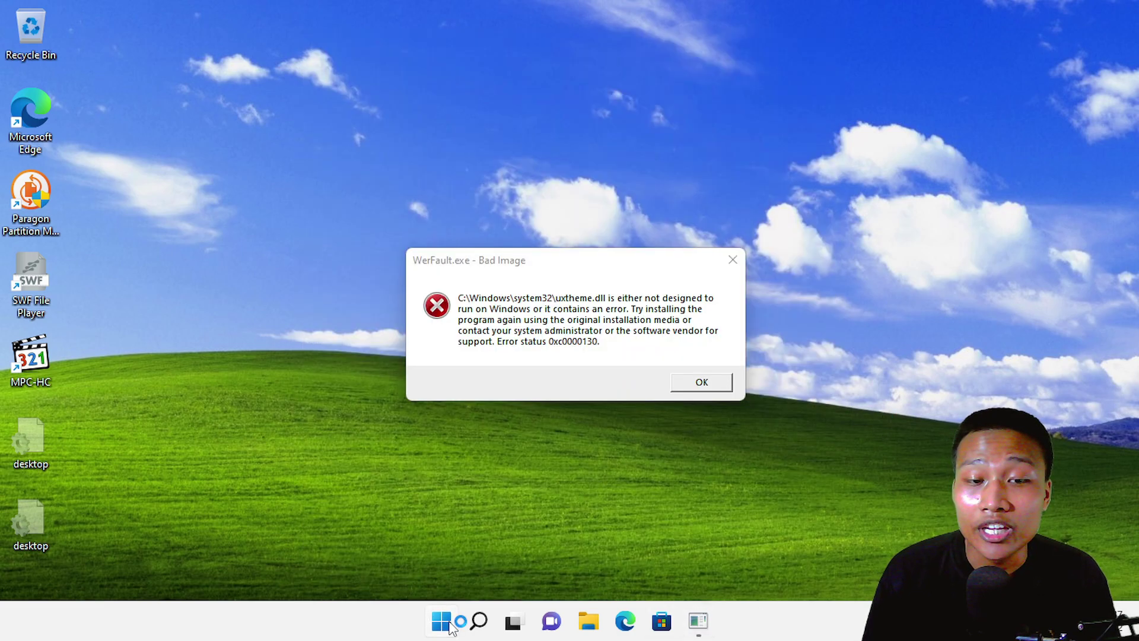
{"action": "left_click", "coordinate": [658, 323]}
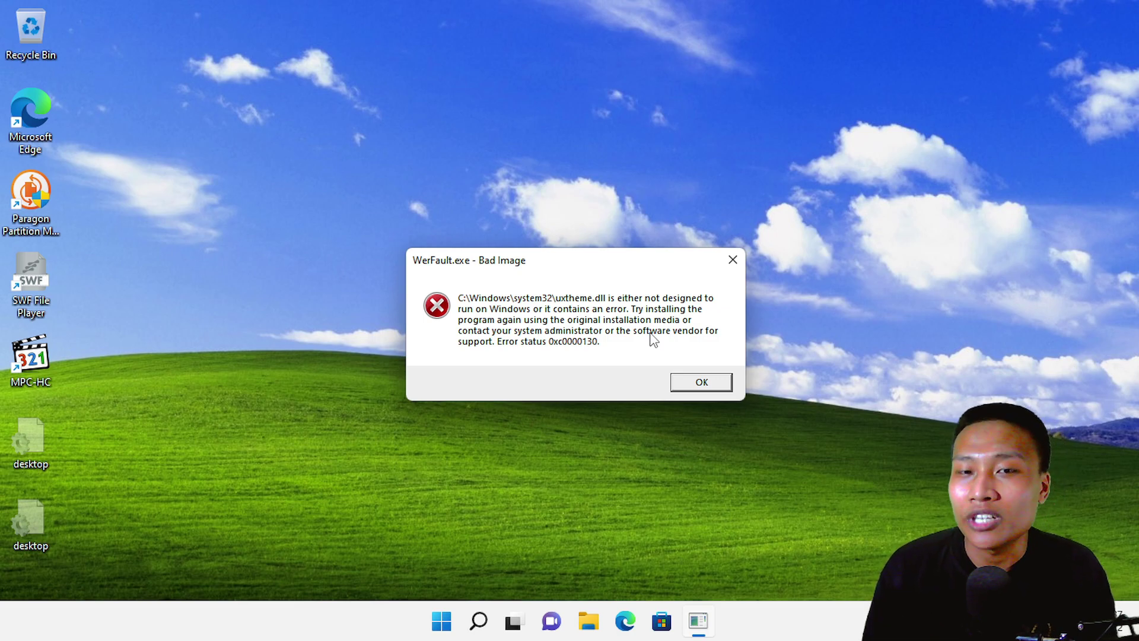
{"action": "left_click", "coordinate": [680, 384]}
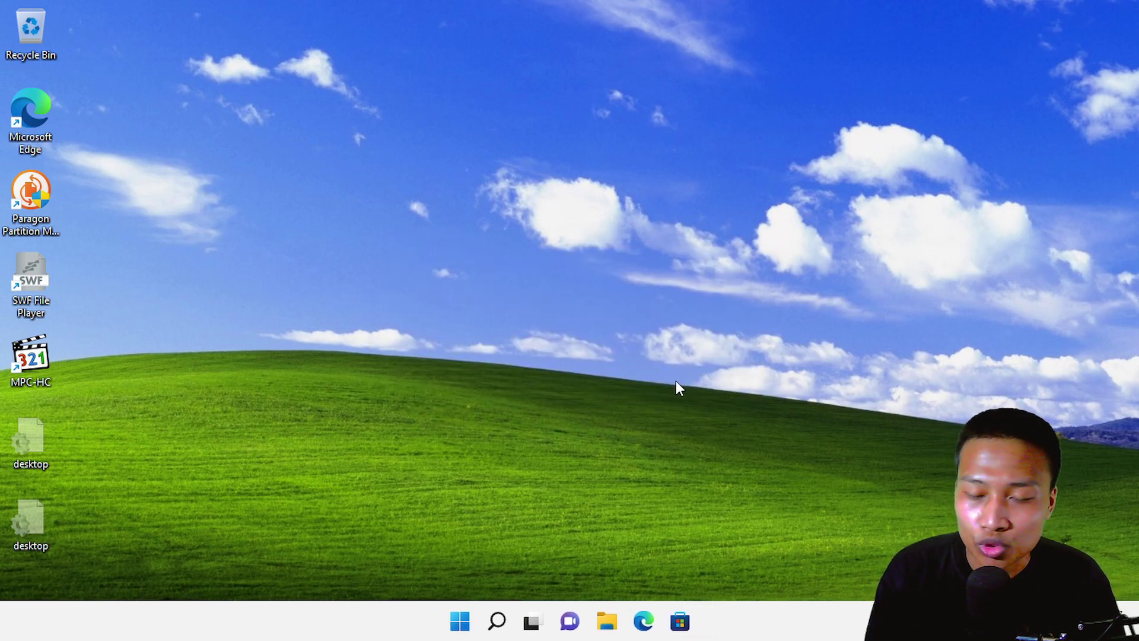
Restart Windows and dismiss the VMware Workstation 16 Player message about the monitor layout.
{"action": "left_click", "coordinate": [466, 622]}
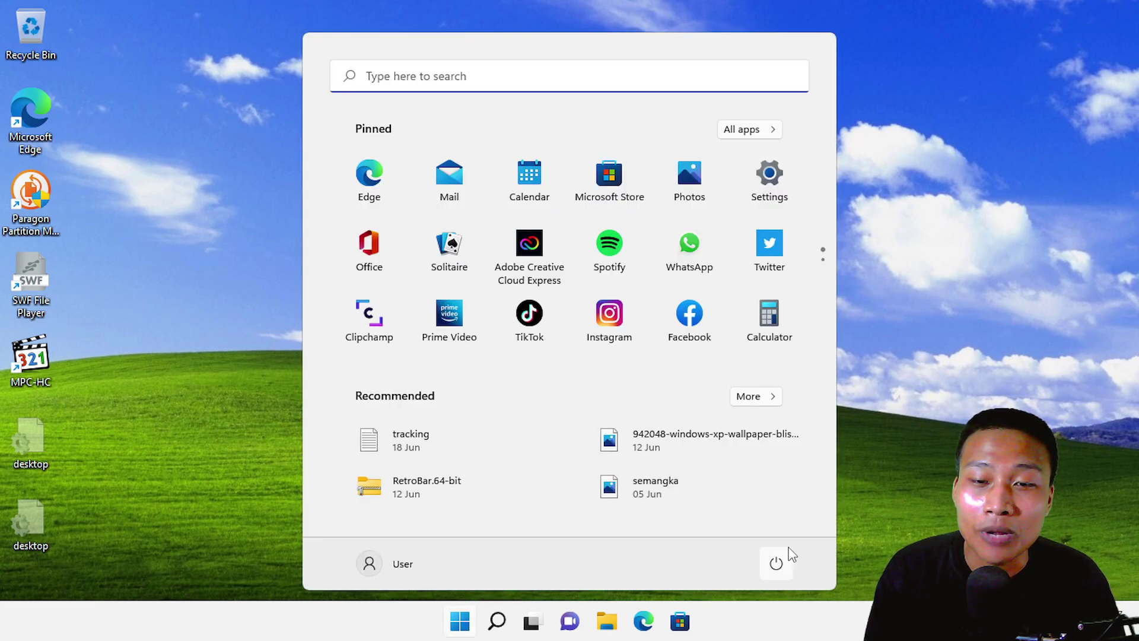
{"action": "left_click", "coordinate": [777, 564]}
{"action": "left_click", "coordinate": [781, 532]}
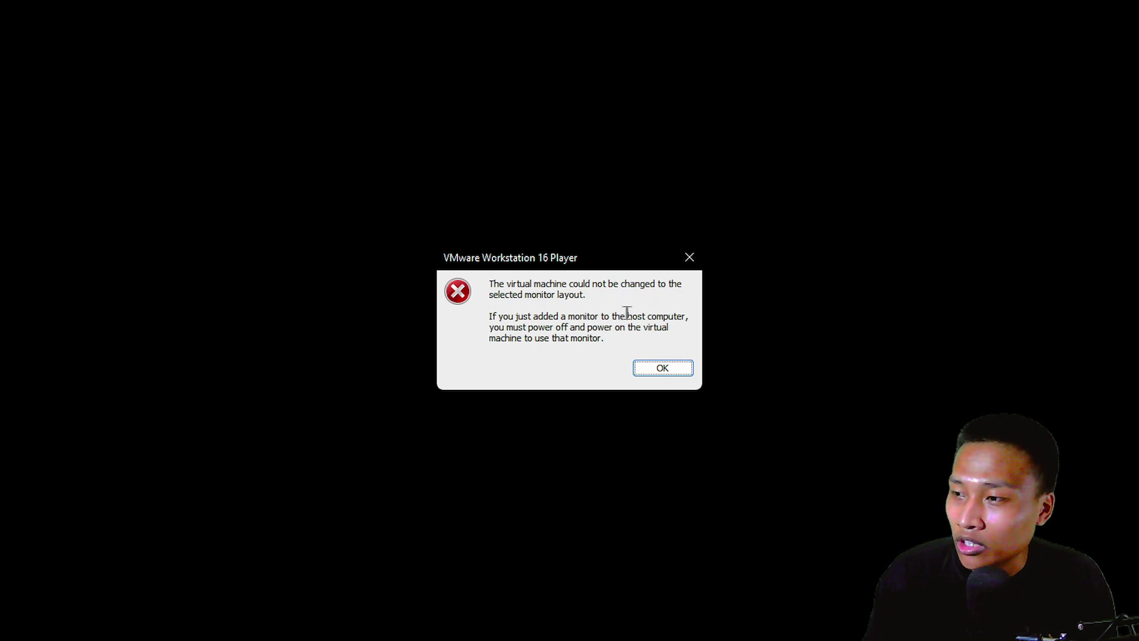
{"action": "left_click", "coordinate": [661, 367]}
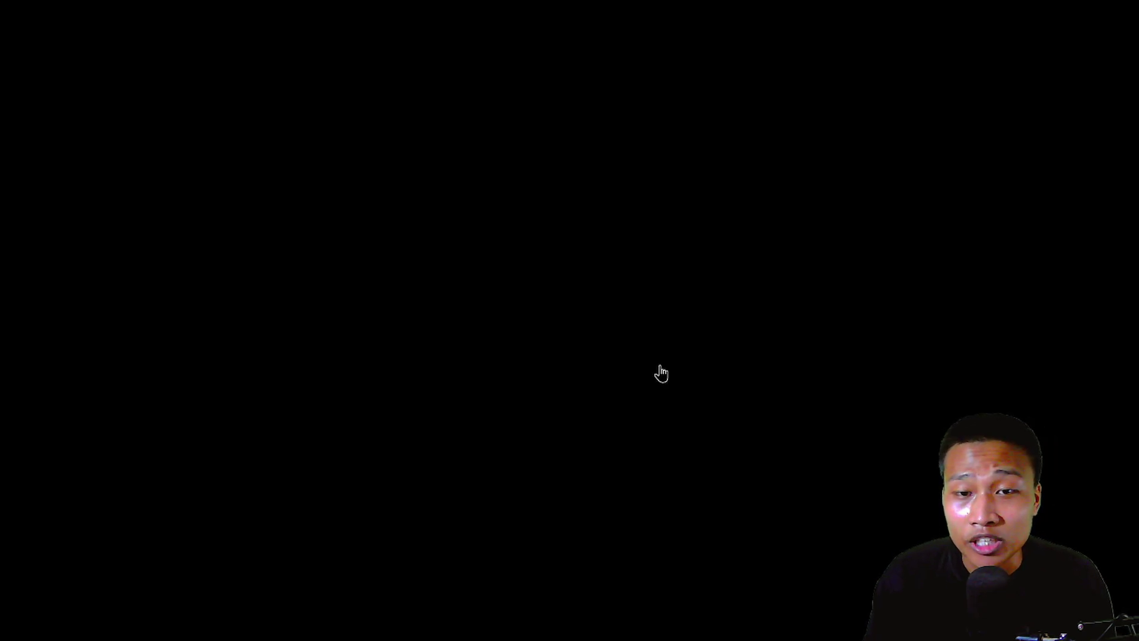